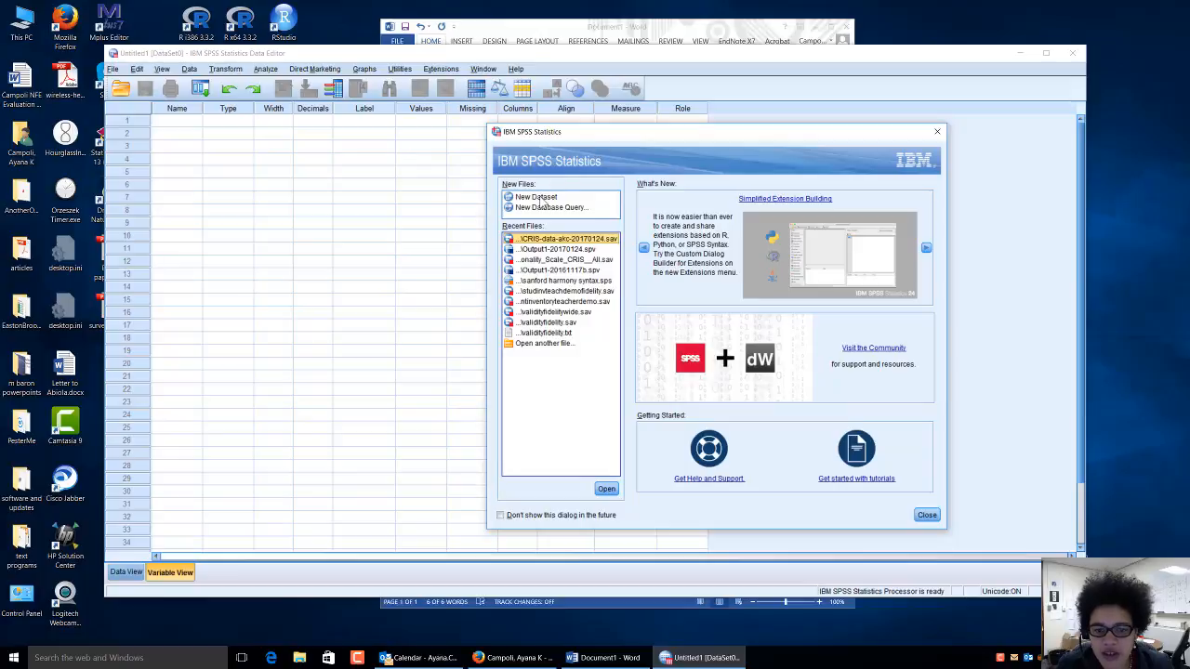
Create a new, empty dataset from the startup dialog
left_click(540, 199)
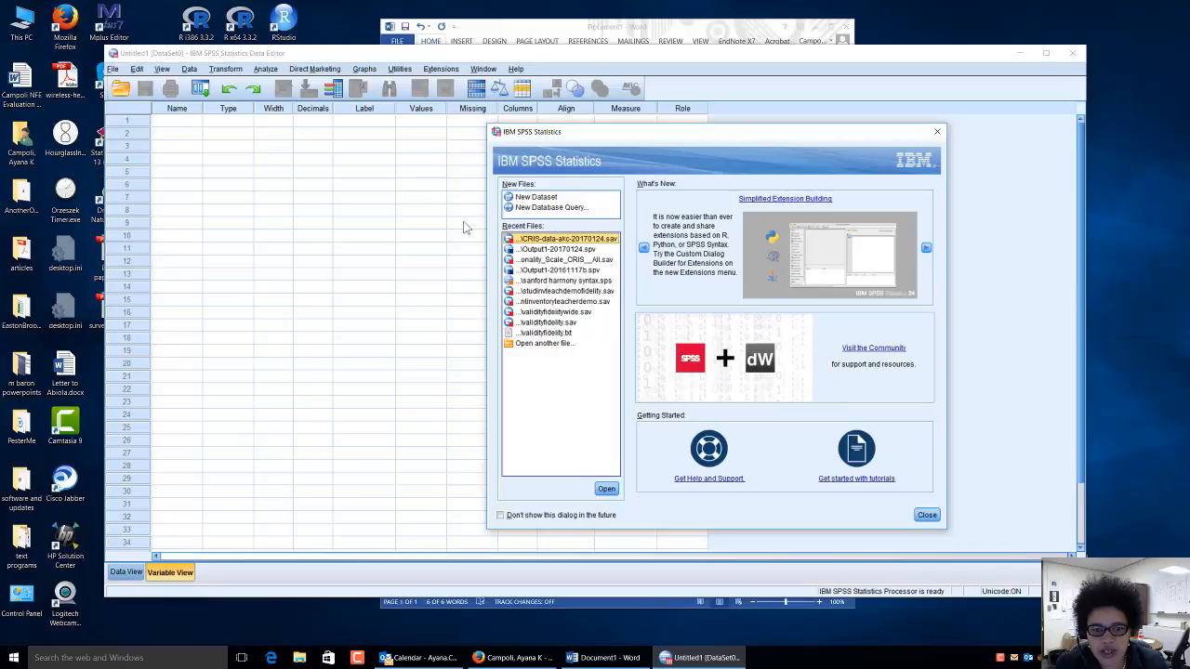
left_click(554, 199)
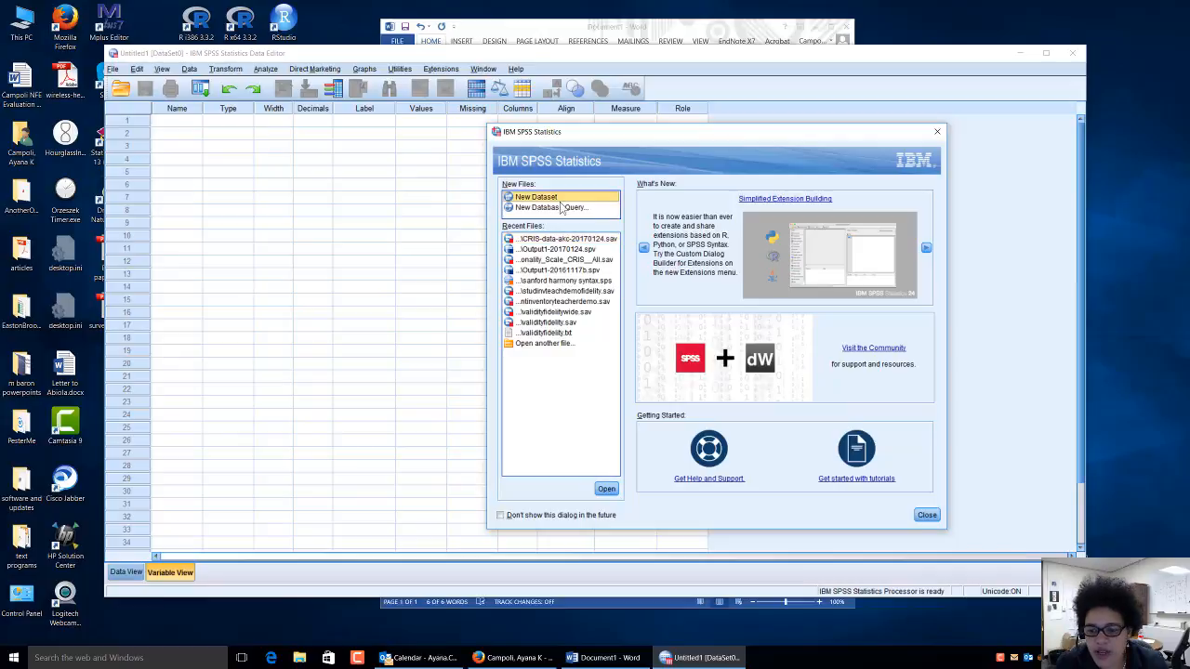
left_click(606, 489)
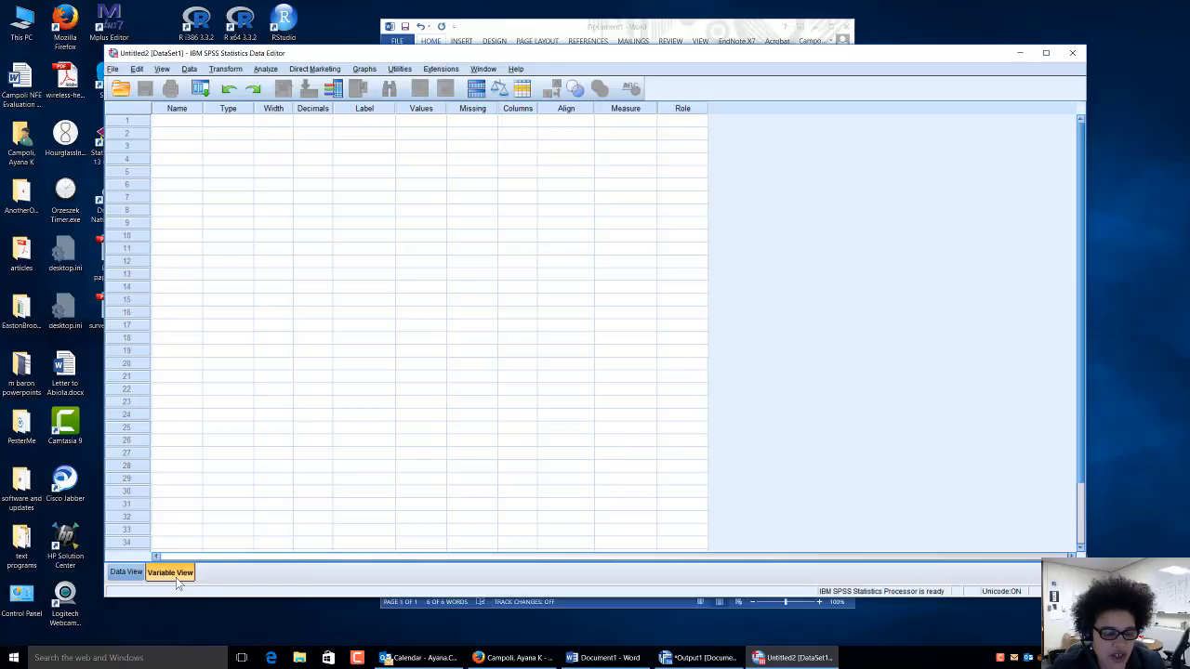
Define the first variable in the variable definitions grid with the name heightinches
left_click(127, 574)
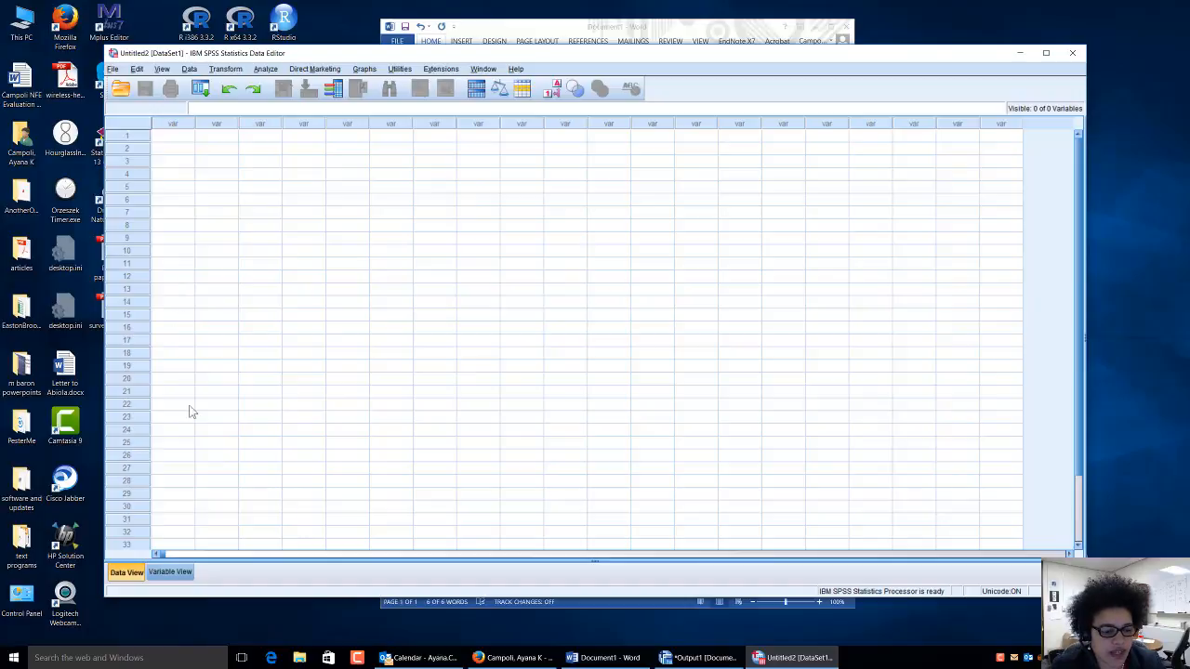
left_click(169, 572)
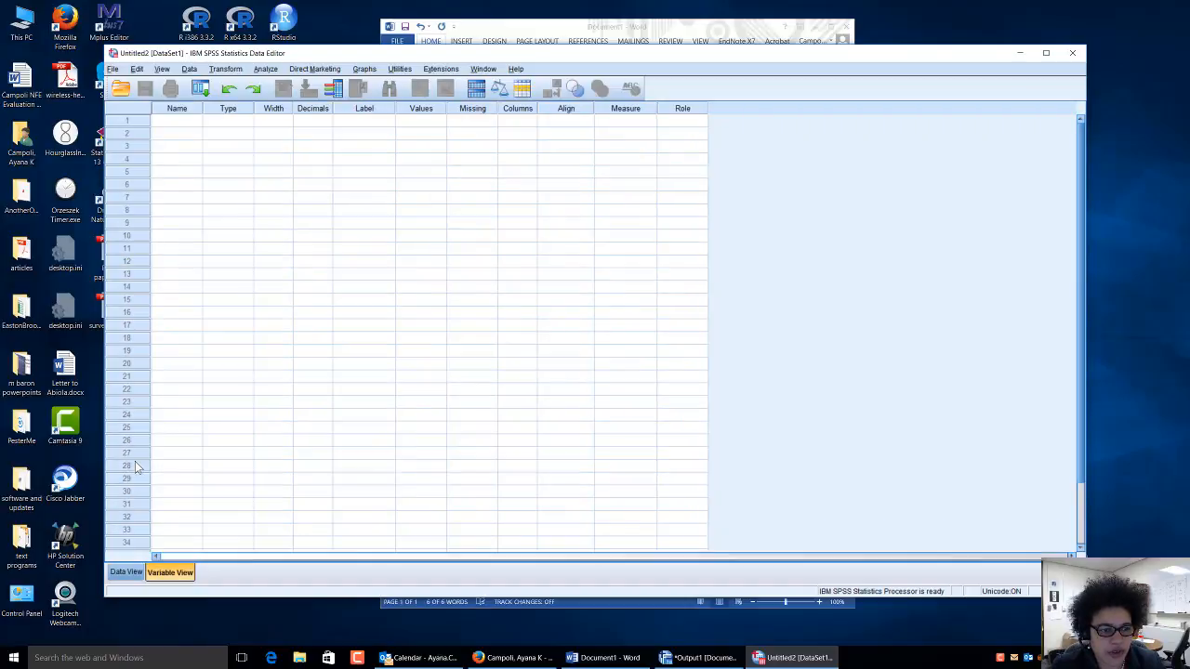
left_click(177, 121)
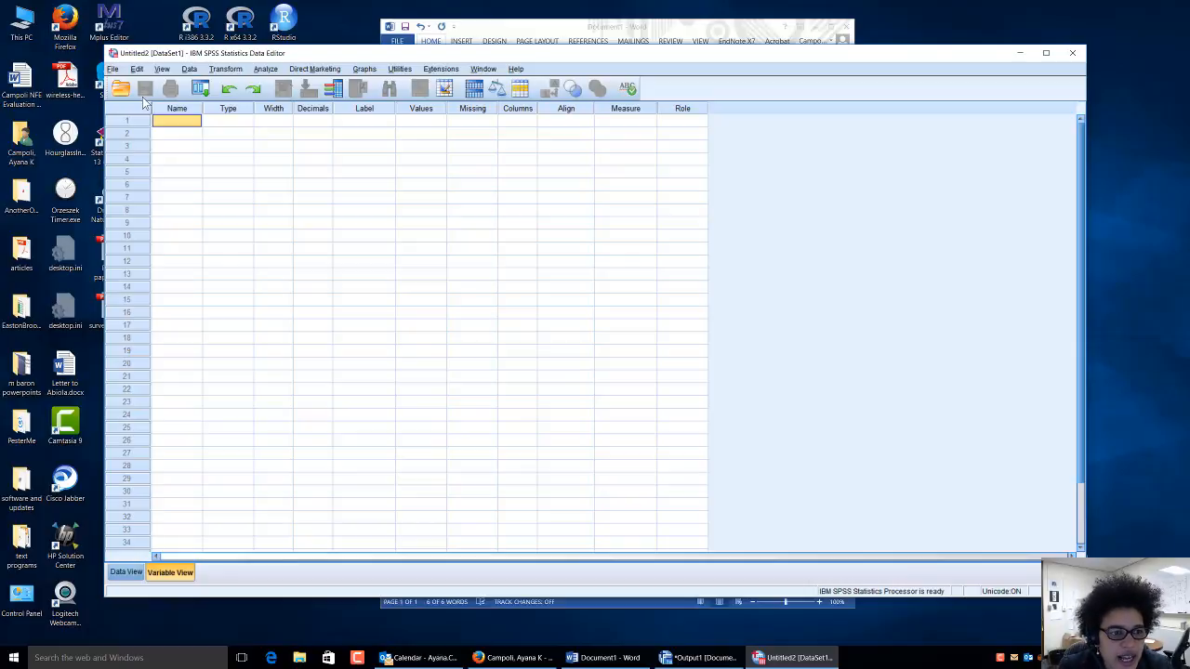
type("heightinches")
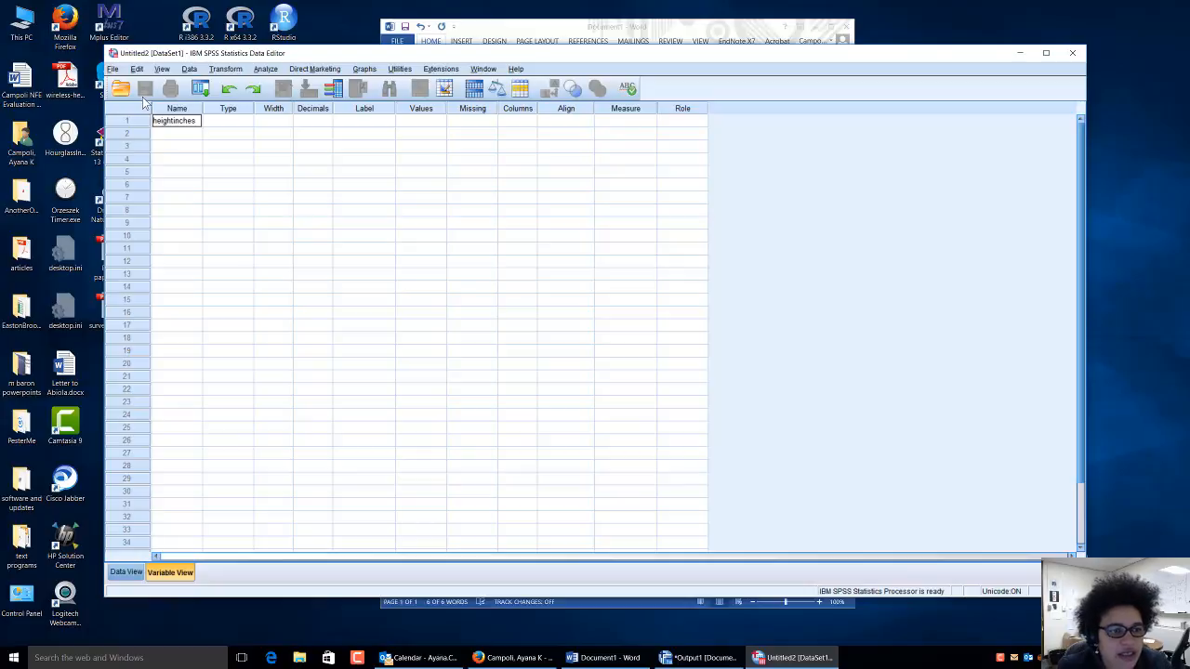
Review the type options for heightinches and accept Numeric
left_click(232, 128)
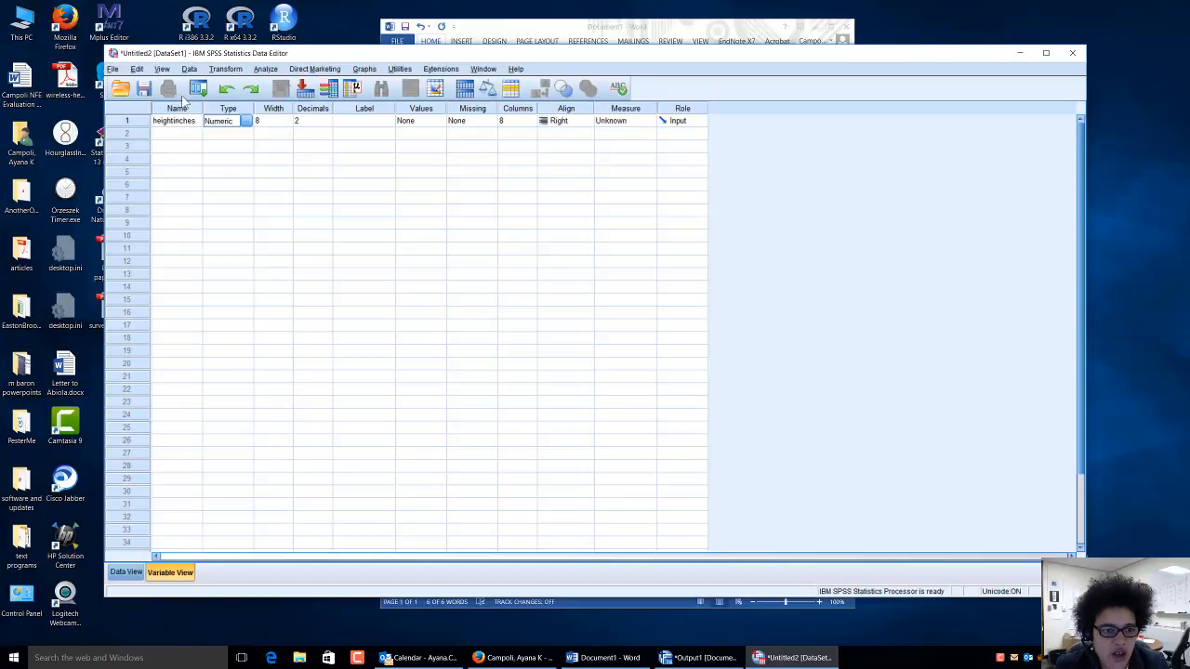
left_click(245, 122)
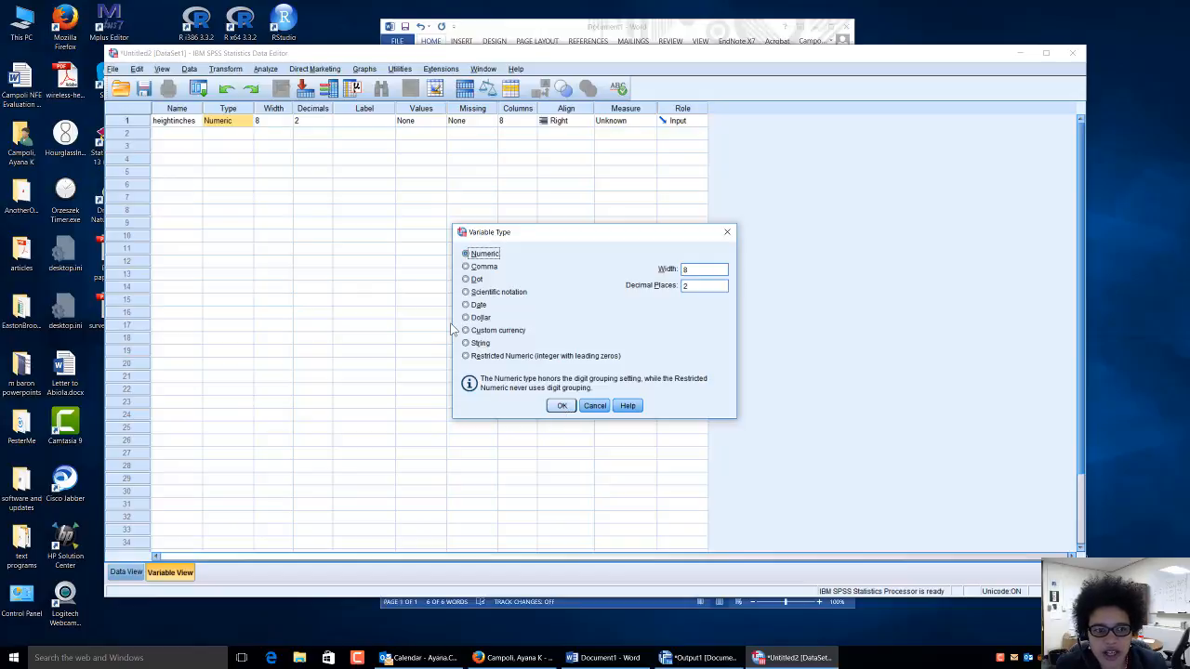
left_click(562, 406)
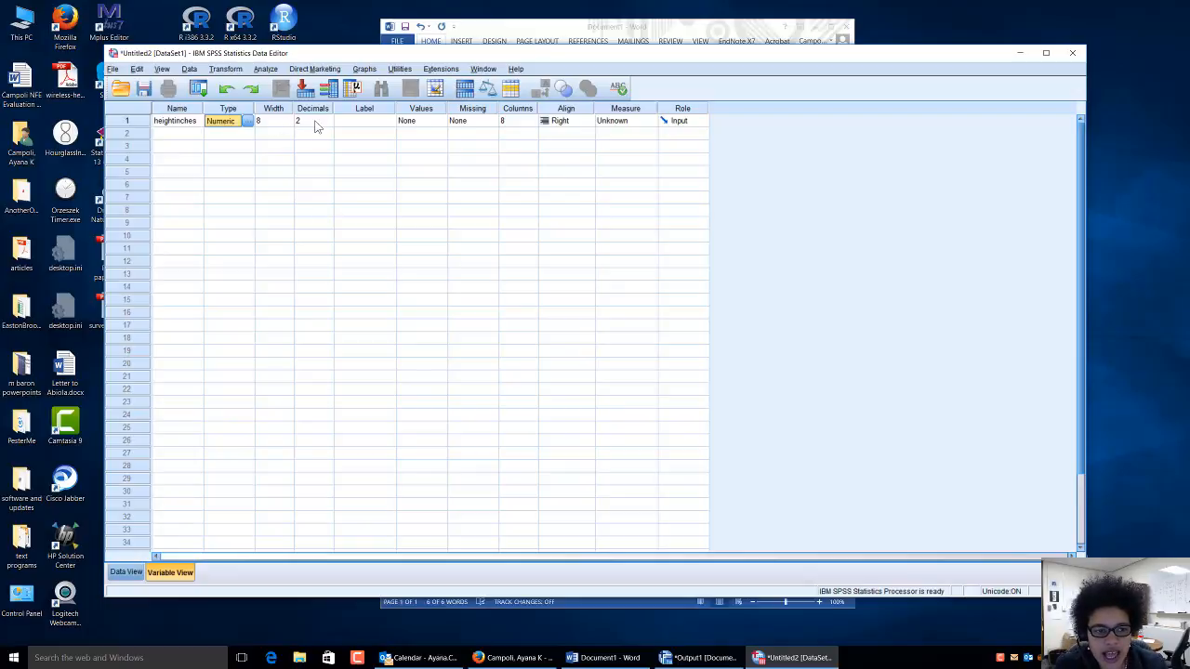
Set heightinches to 0 decimals and give it the label Student Height
left_click(315, 120)
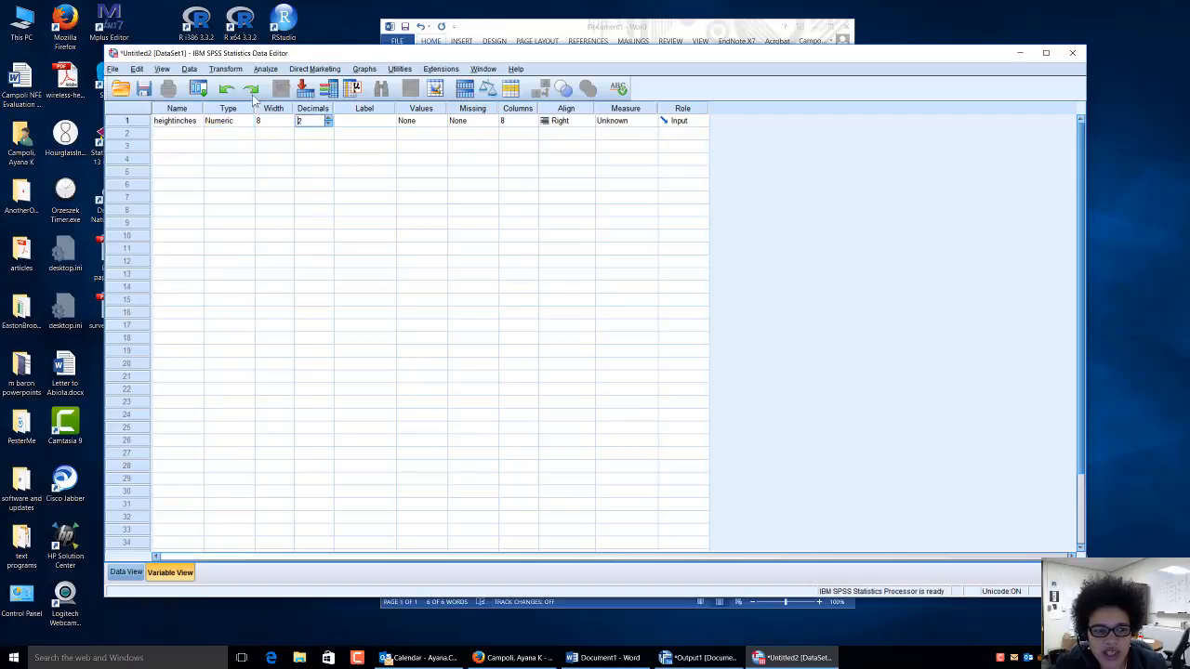
left_click(329, 124)
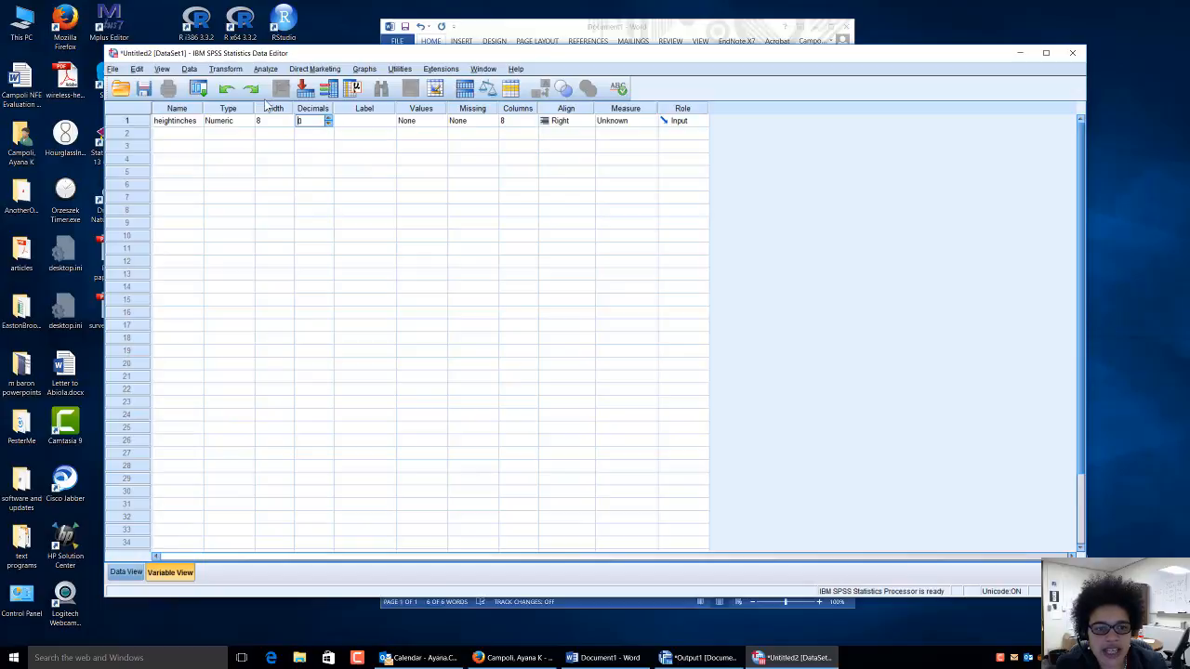
left_click(365, 123)
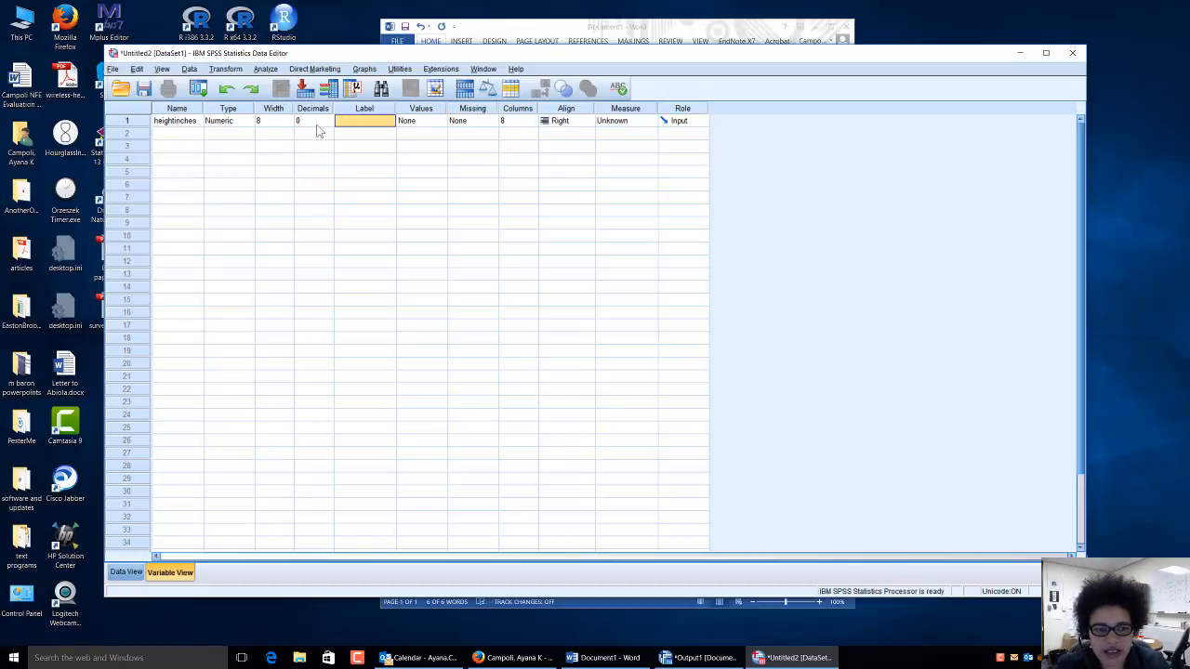
type("Student")
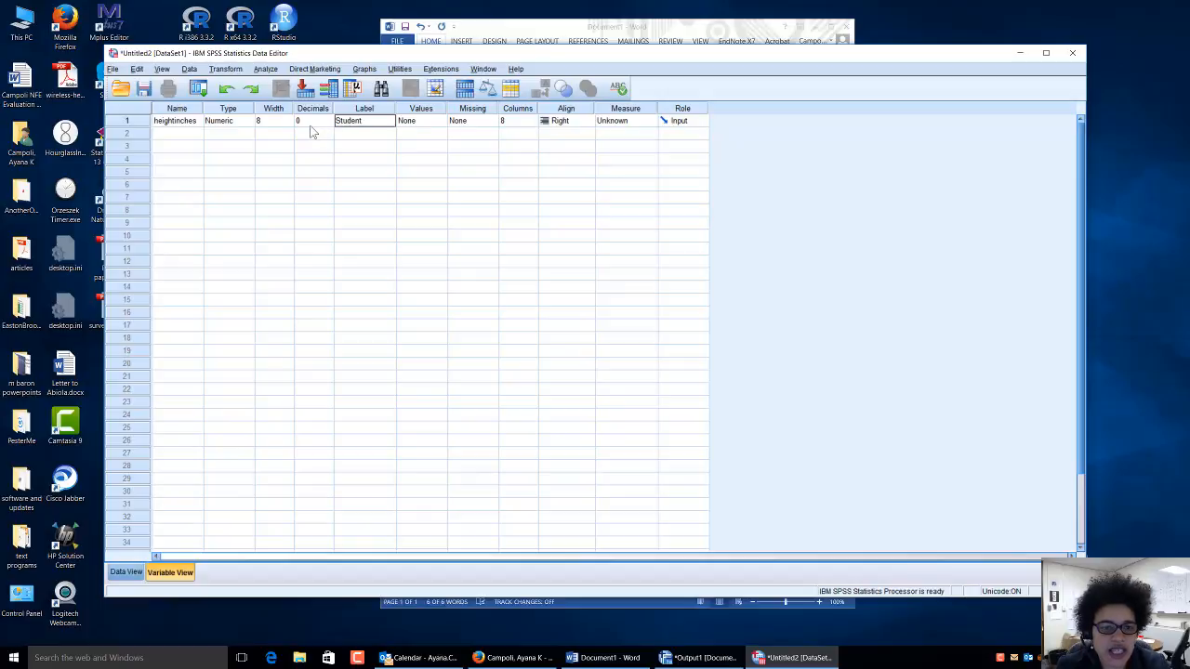
type(" Height")
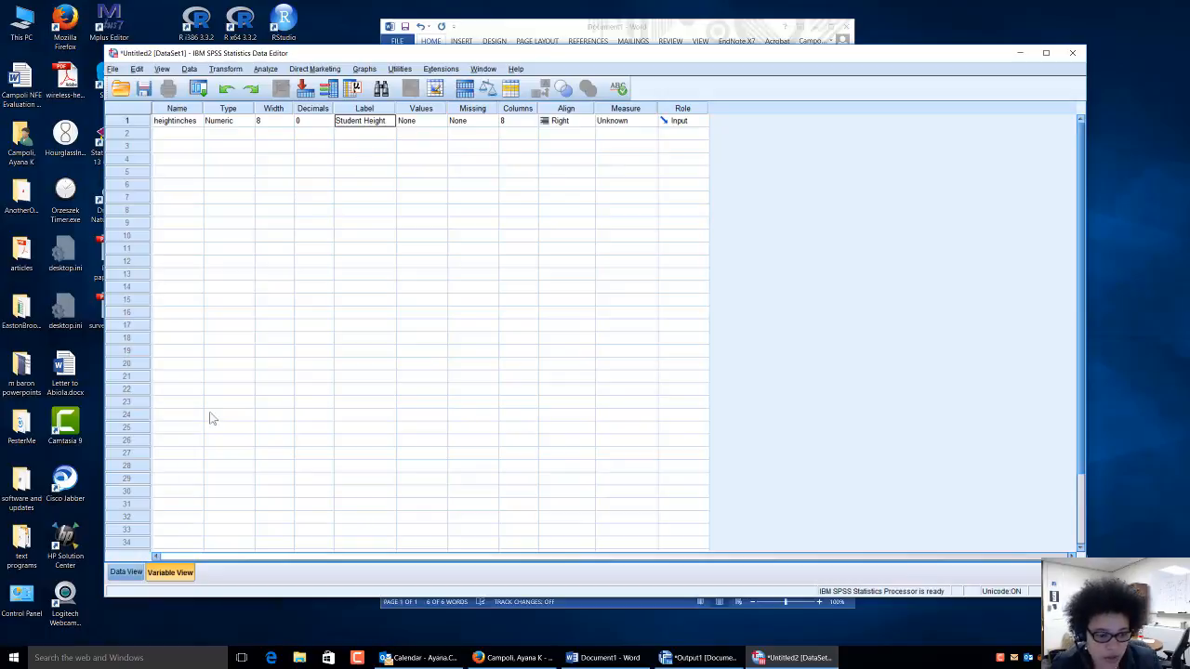
Enter the heights 67, 66, 67, 69 and 74 as the first five cases of heightinches in the data grid
left_click(125, 573)
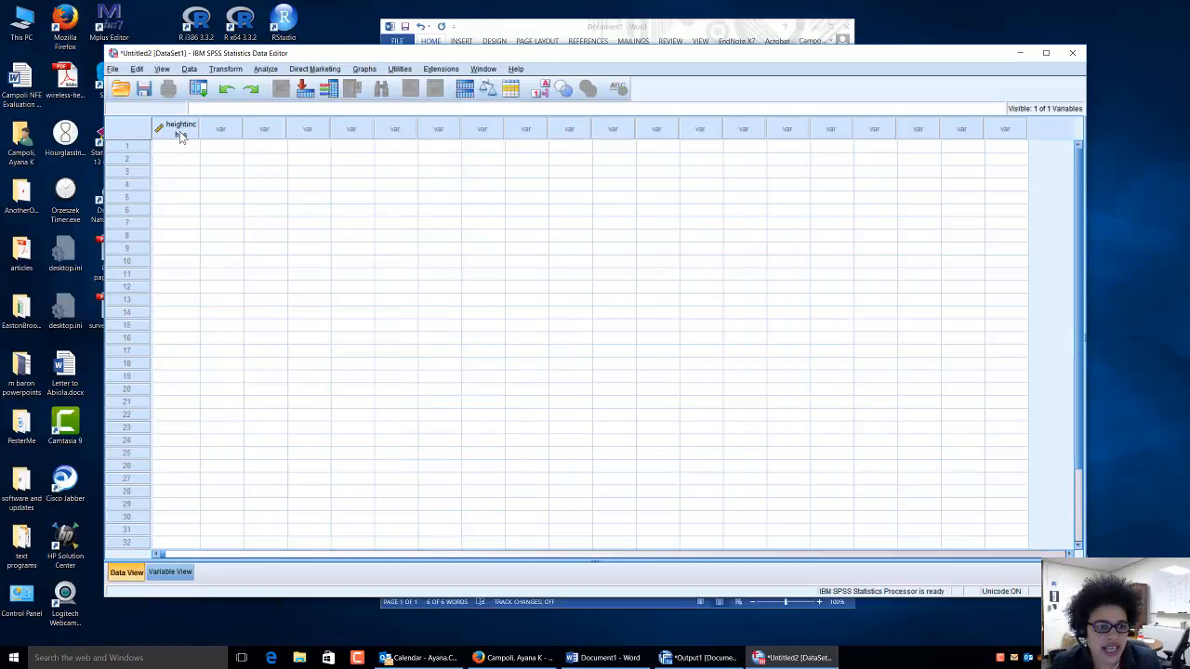
mouse_move(182, 134)
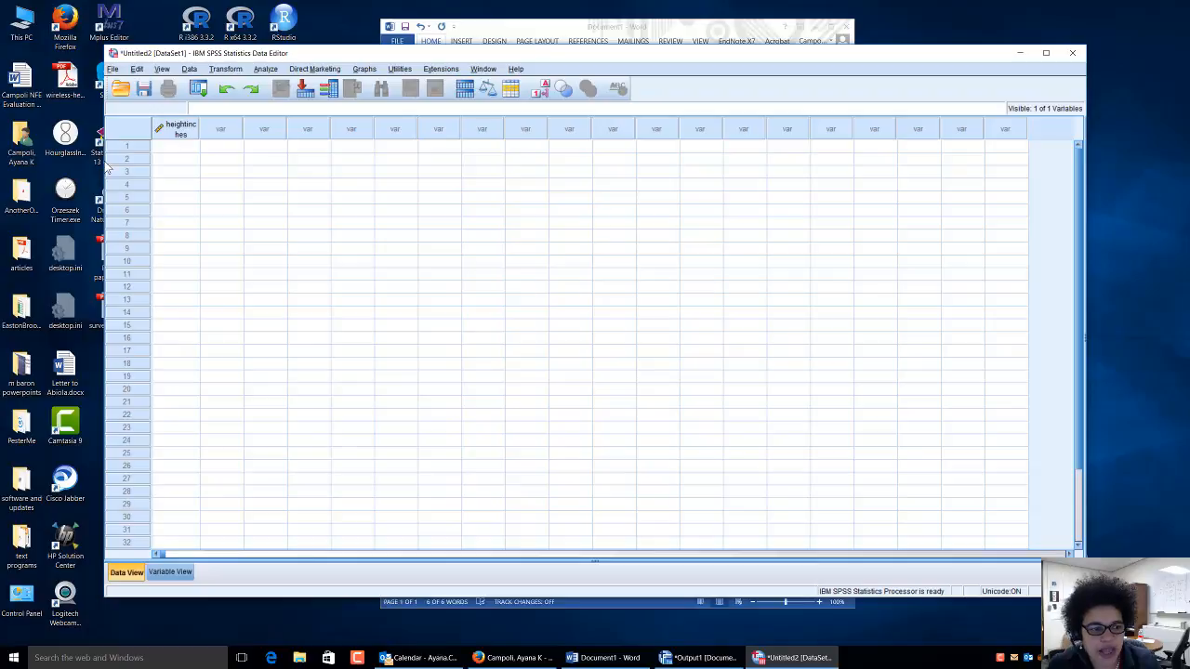
left_click(177, 149)
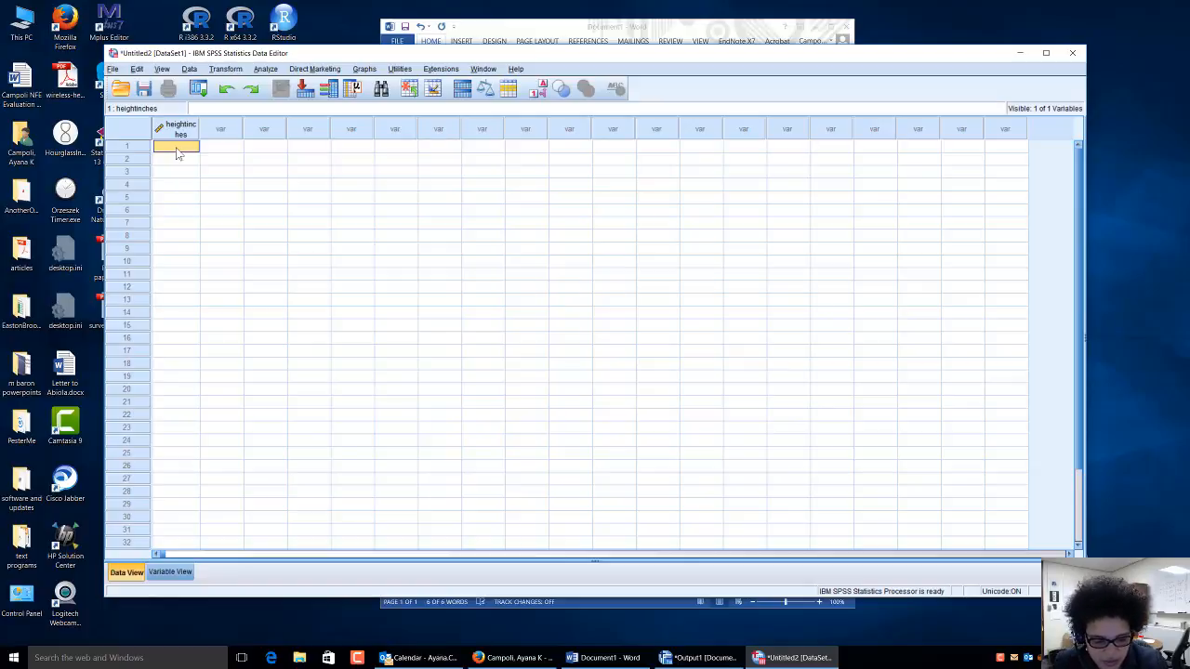
type("67")
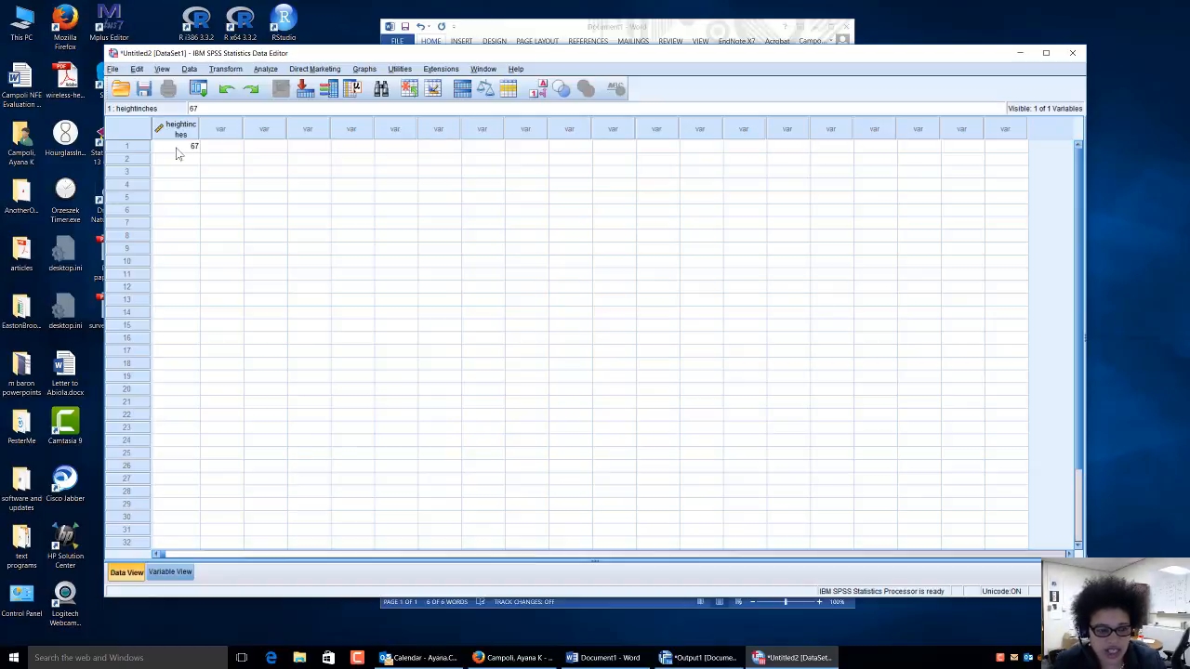
left_click(188, 164)
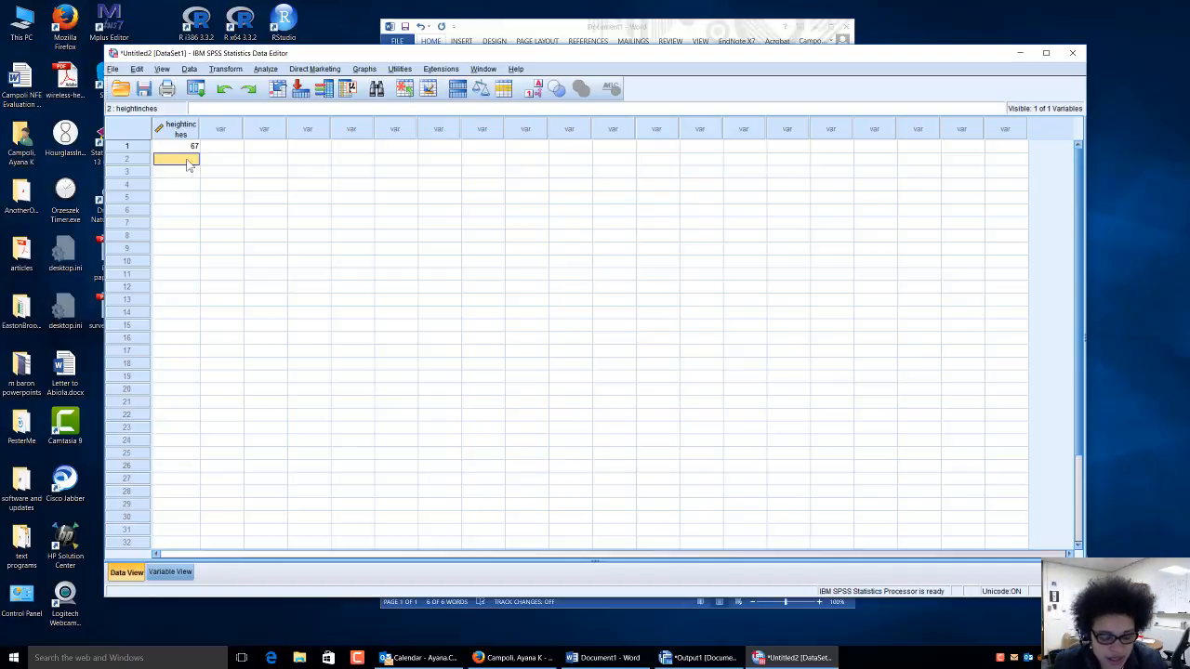
type("6")
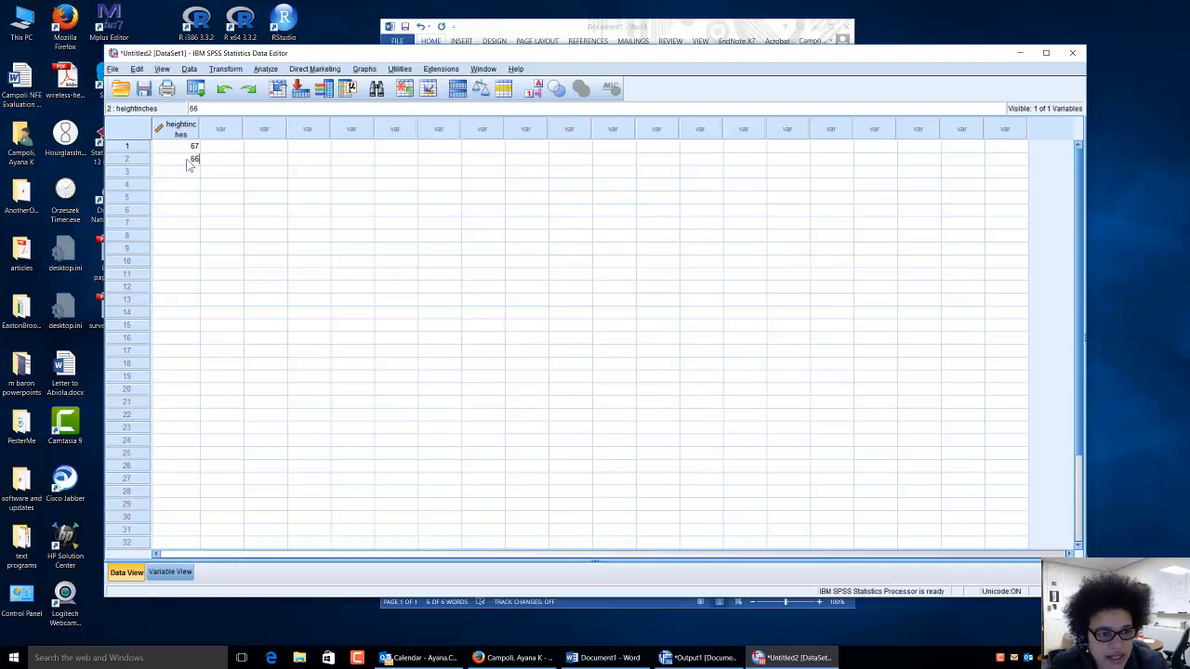
type("6")
left_click(187, 176)
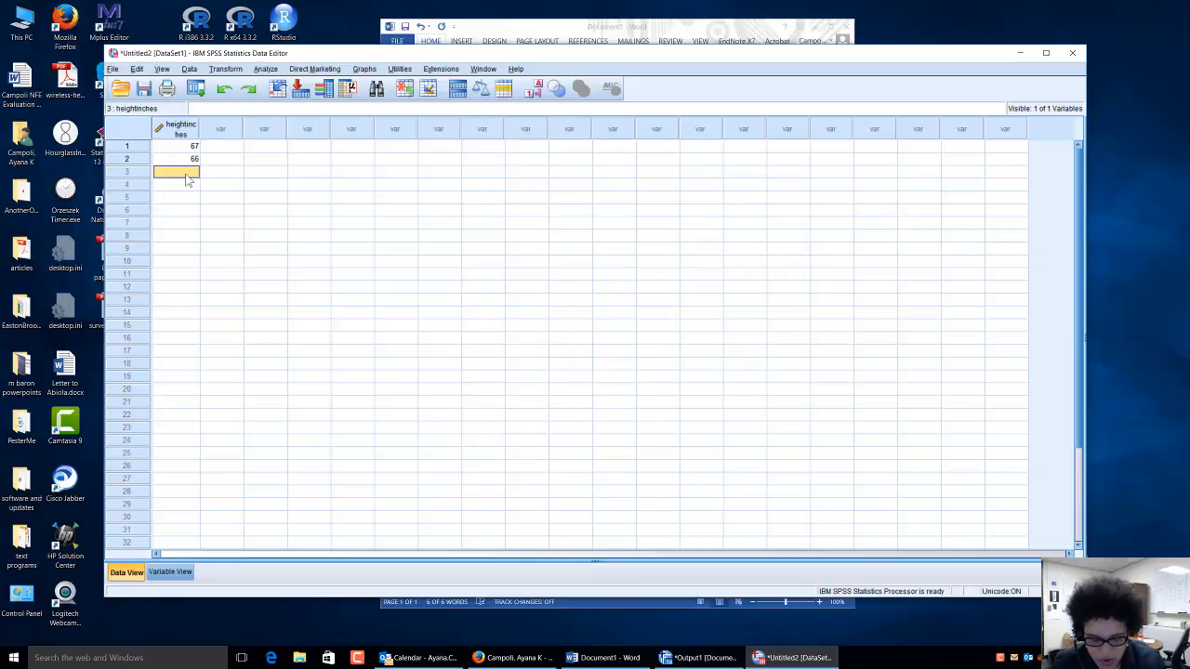
type("67")
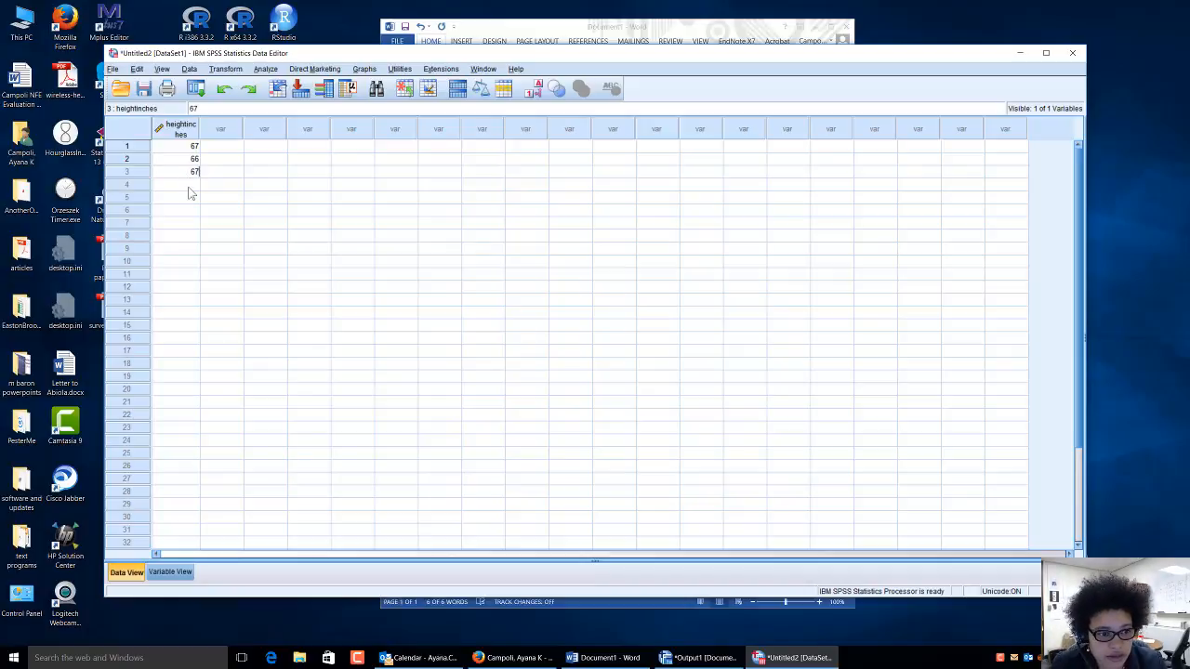
left_click(188, 186)
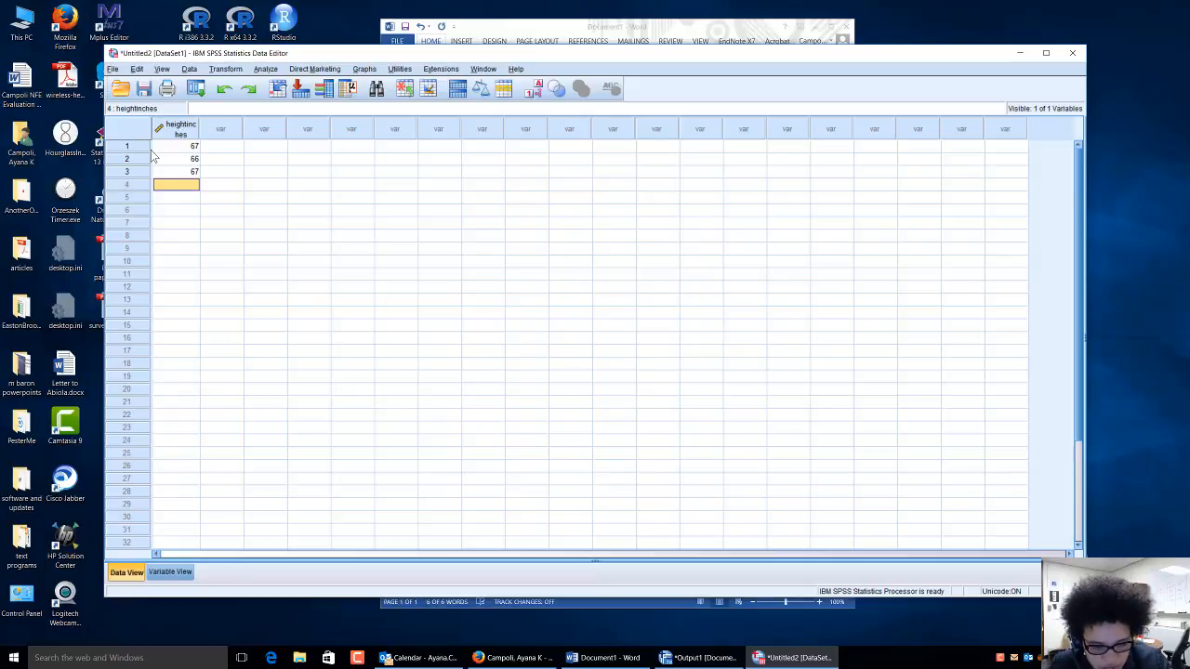
type("69")
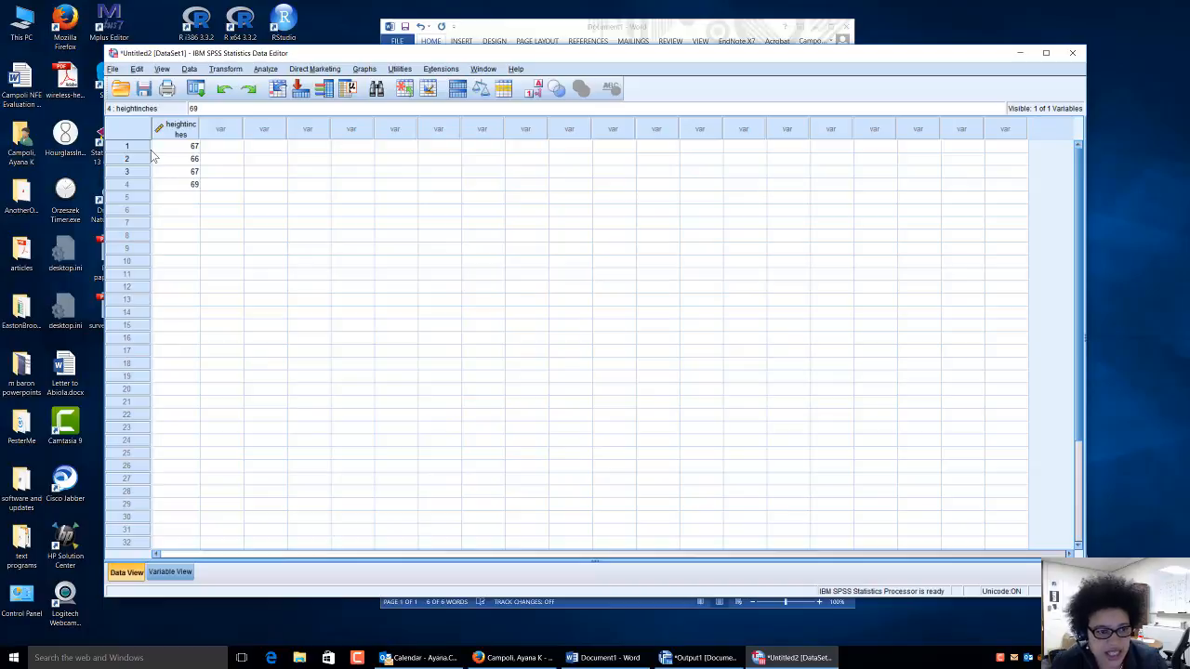
left_click(182, 199)
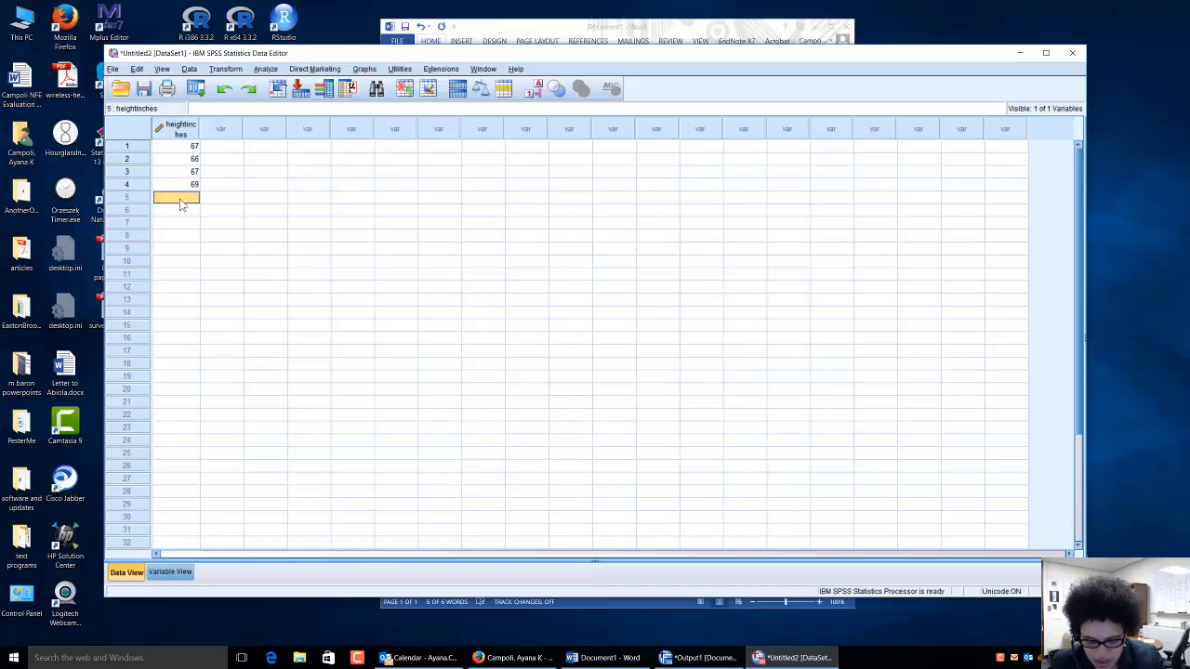
type("7")
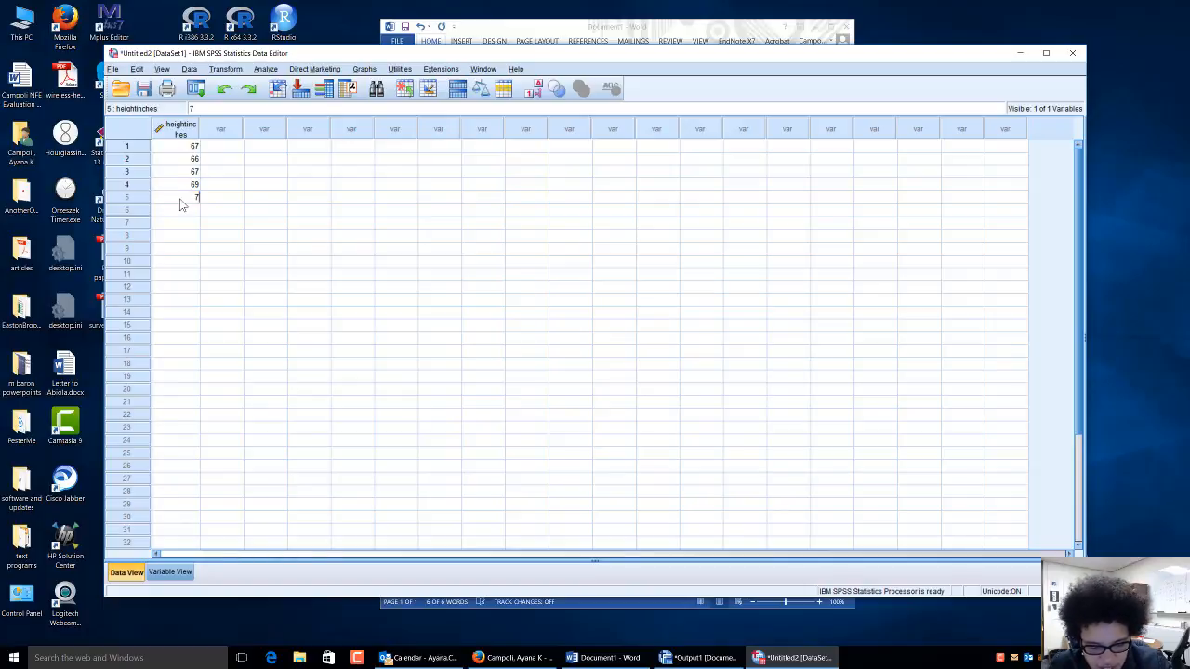
type("4")
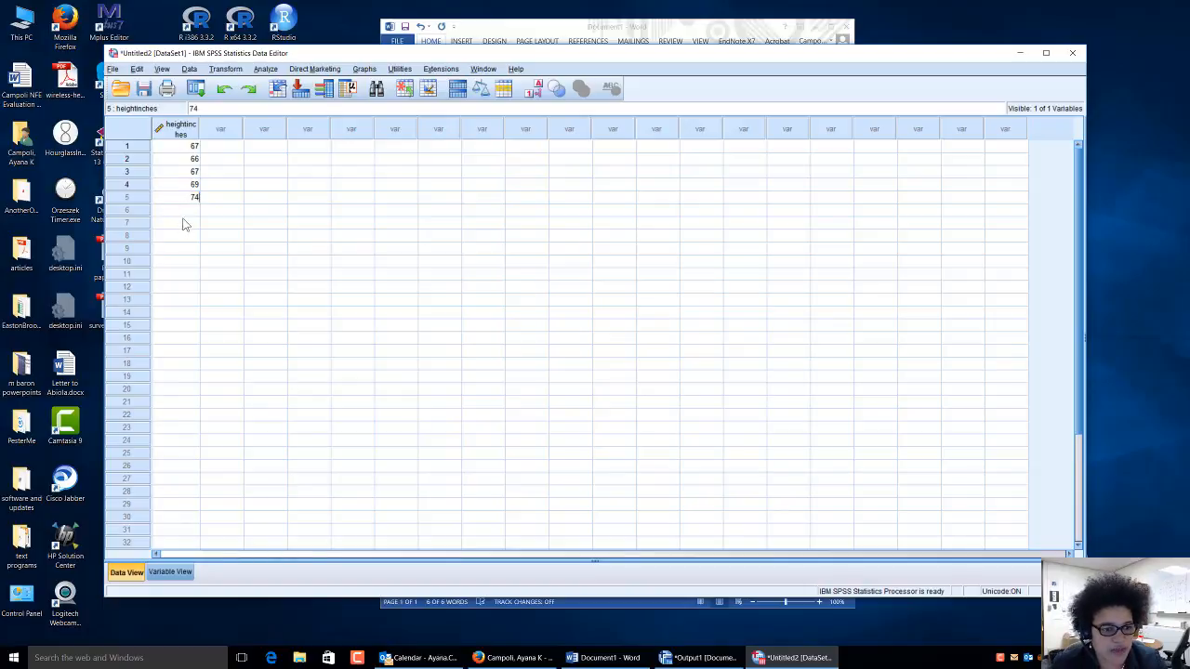
left_click(186, 211)
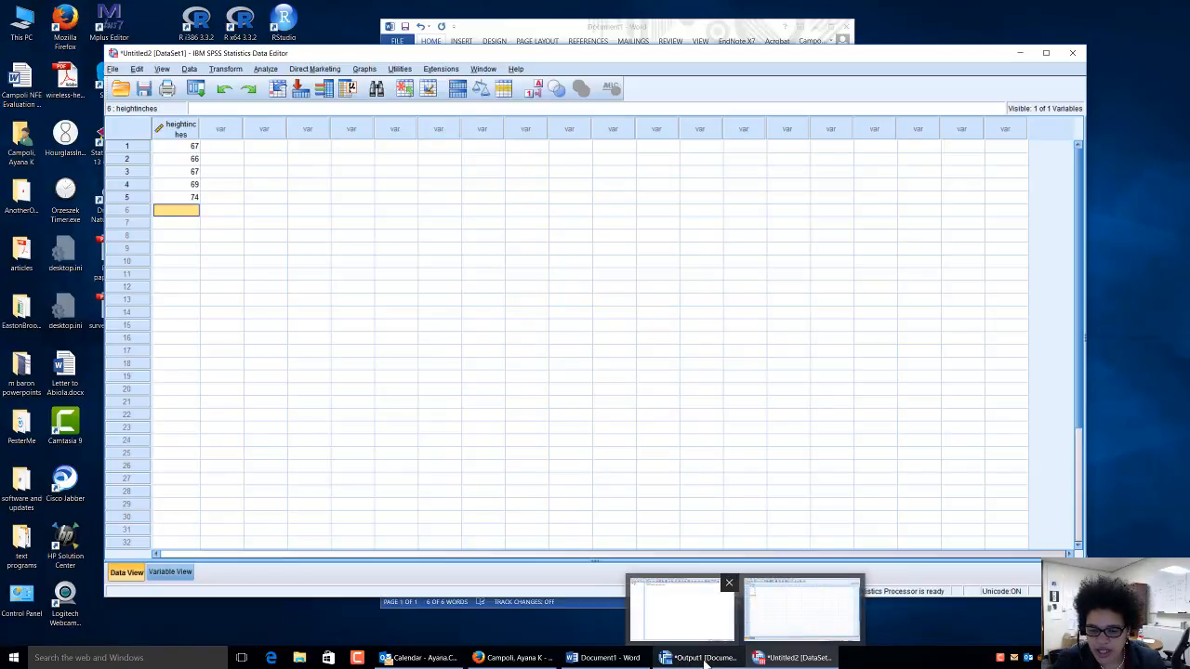
Bring up the output viewer window and look through its file commands, including the new-file and data-import options
left_click(706, 662)
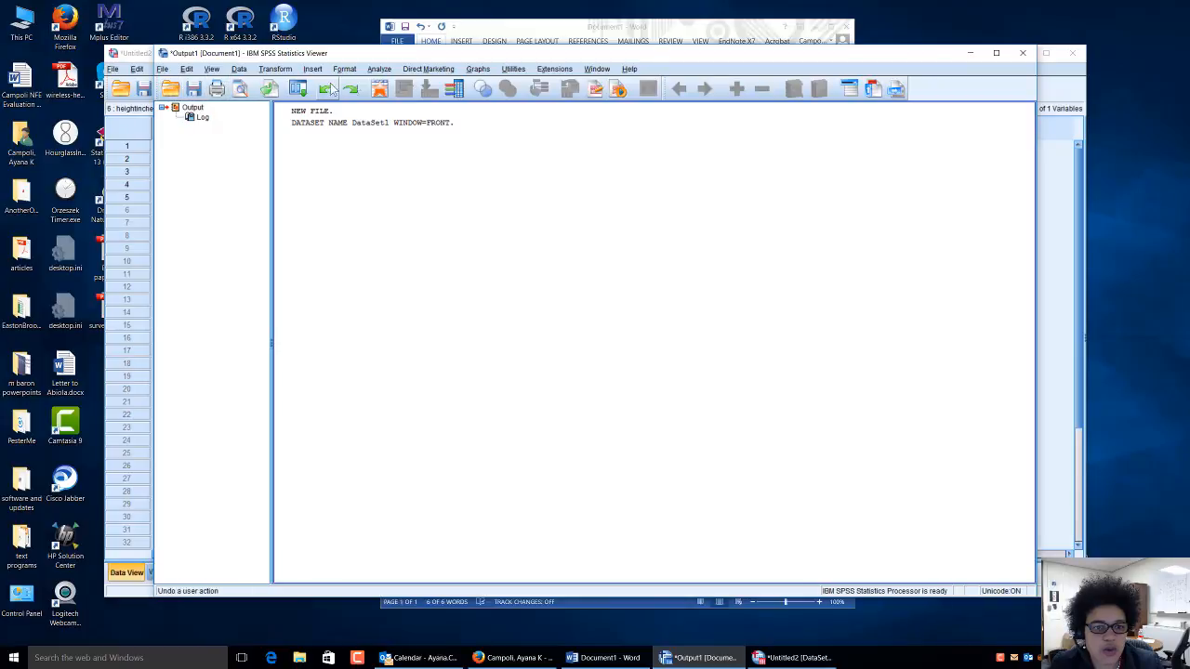
left_click(163, 71)
mouse_move(177, 87)
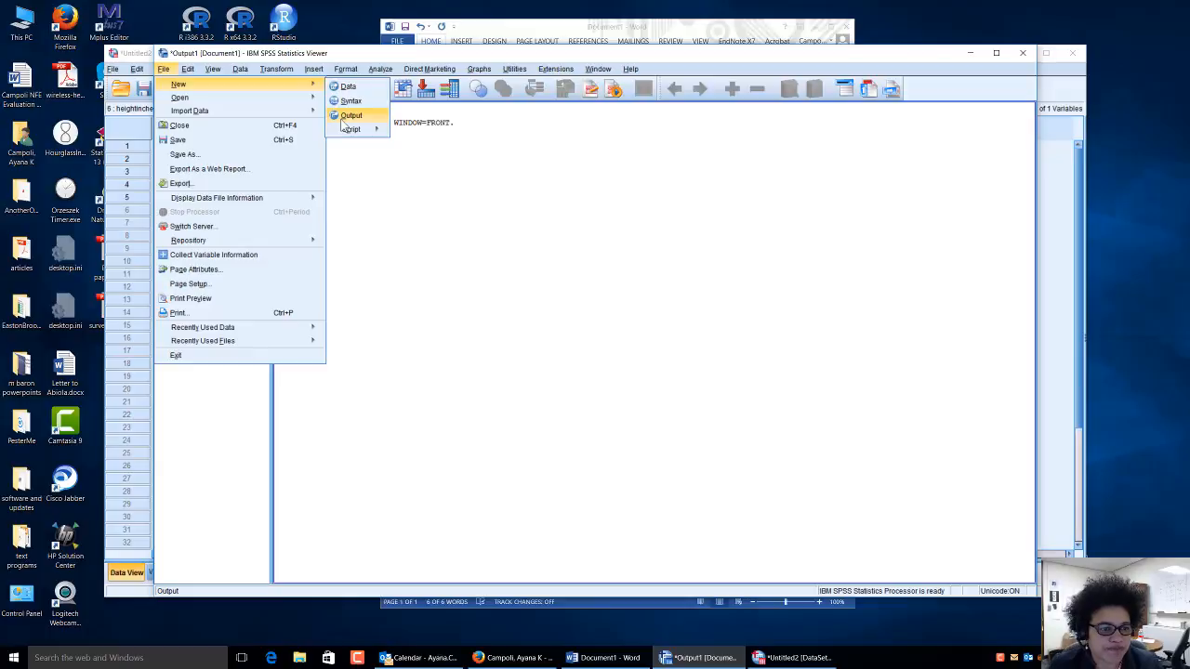
mouse_move(247, 114)
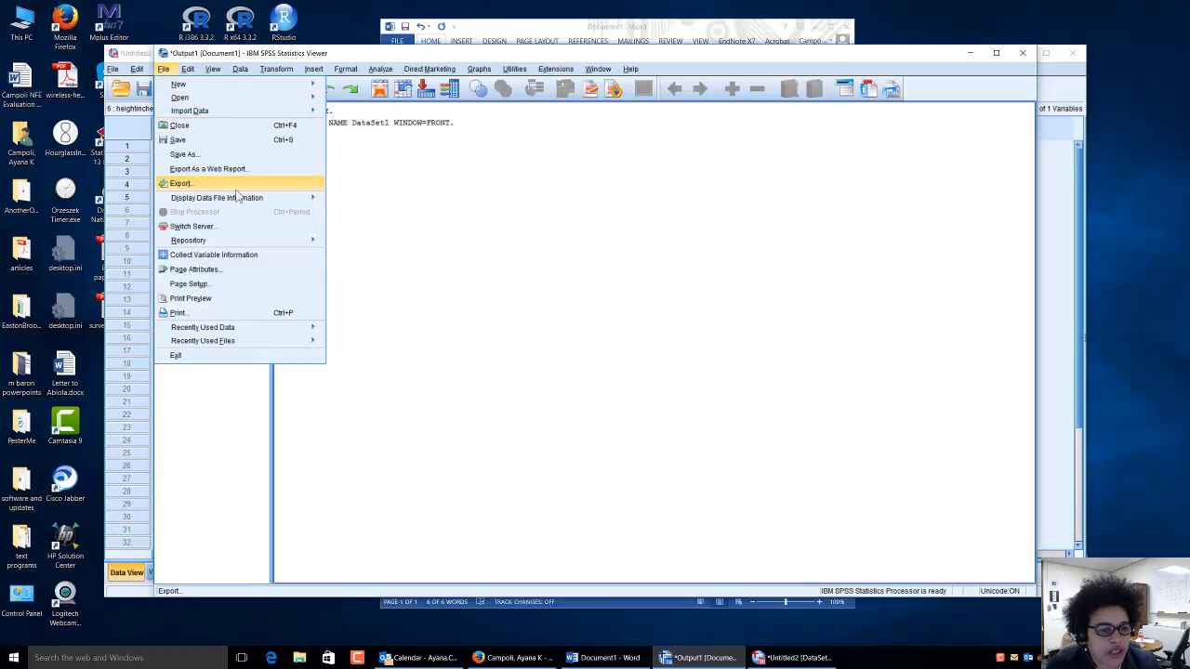
mouse_move(237, 202)
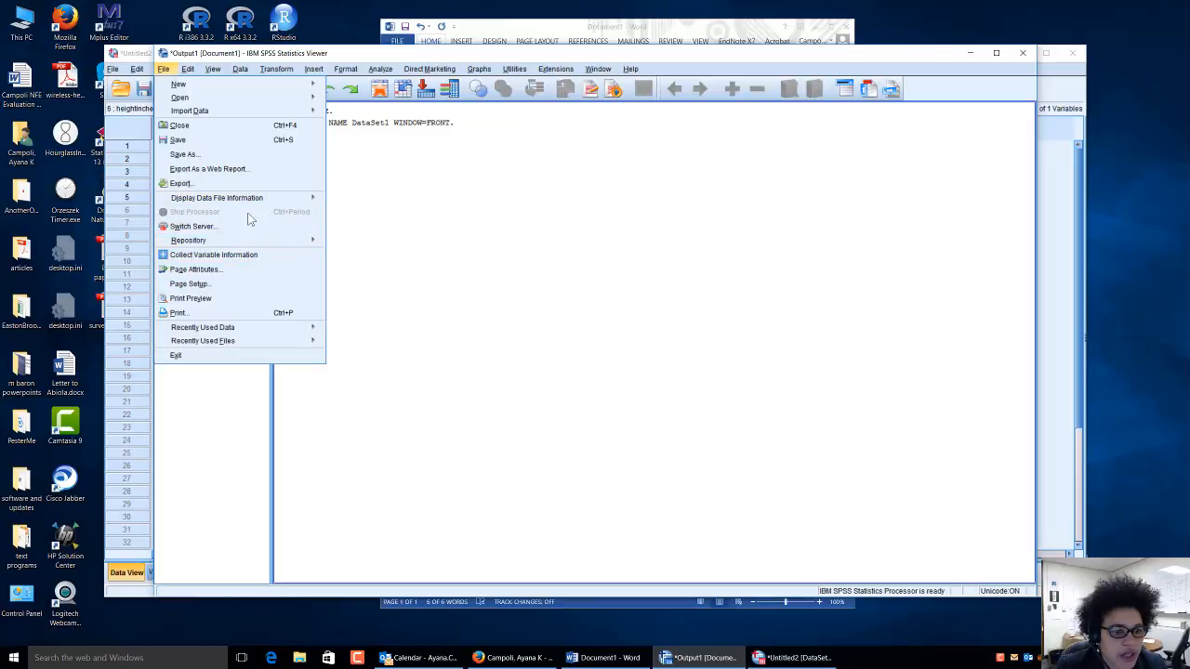
mouse_move(211, 112)
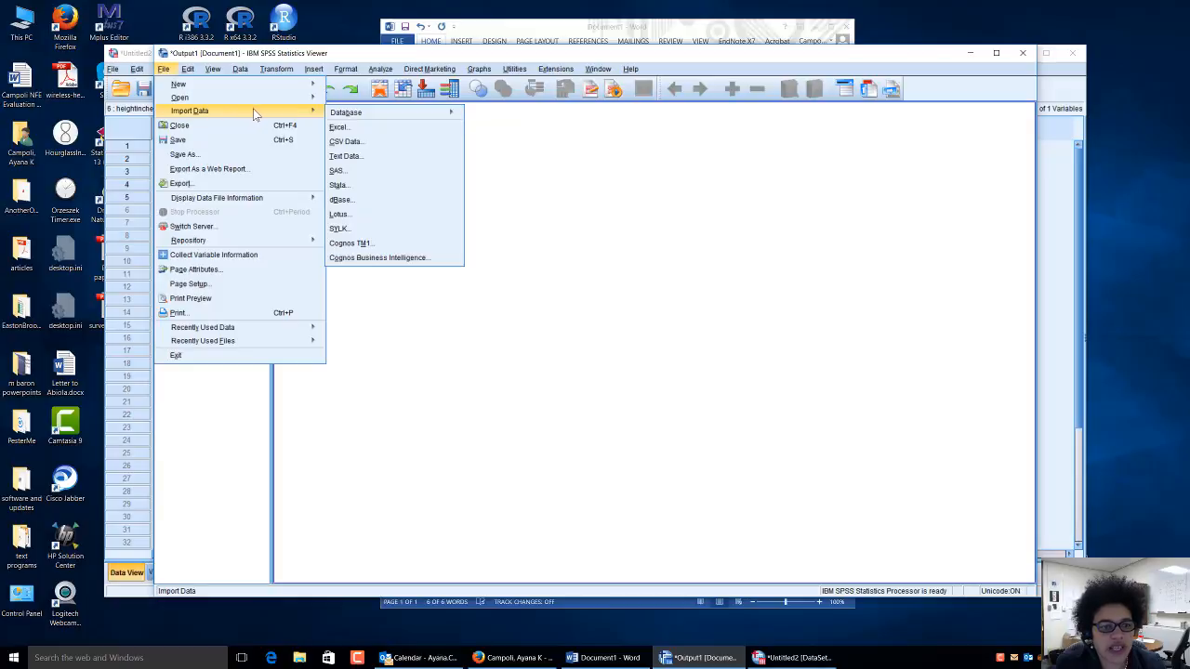
mouse_move(369, 118)
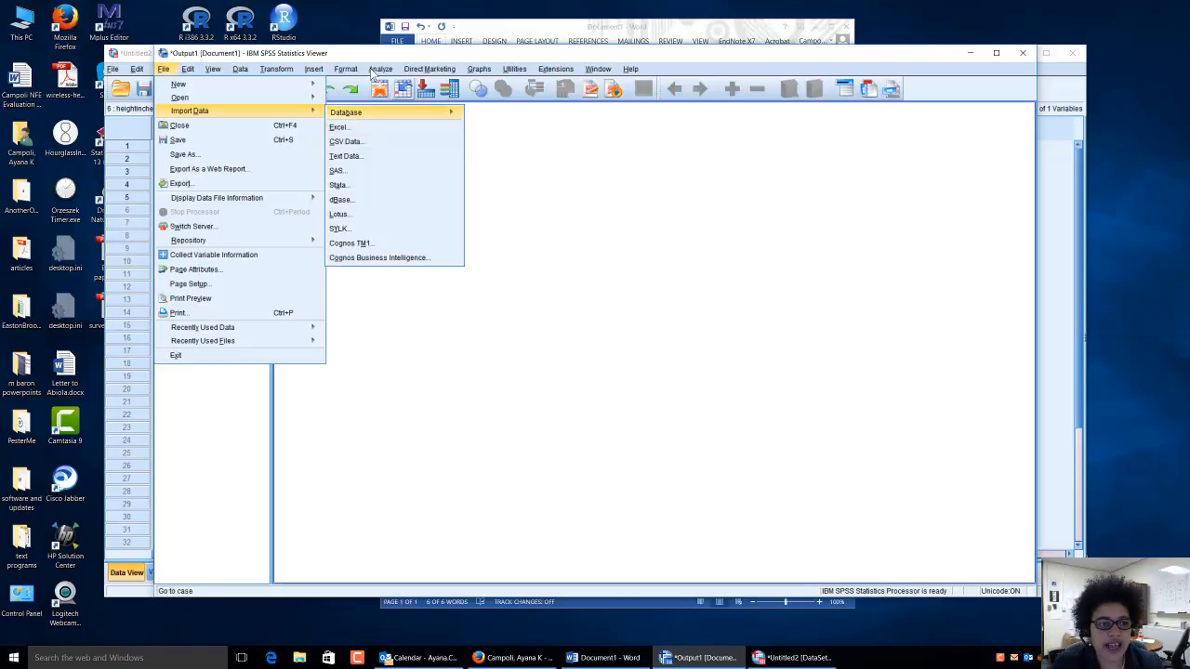
Look through the output viewer's data-handling, analysis and view commands, including the reports and descriptive statistics options
mouse_move(210, 75)
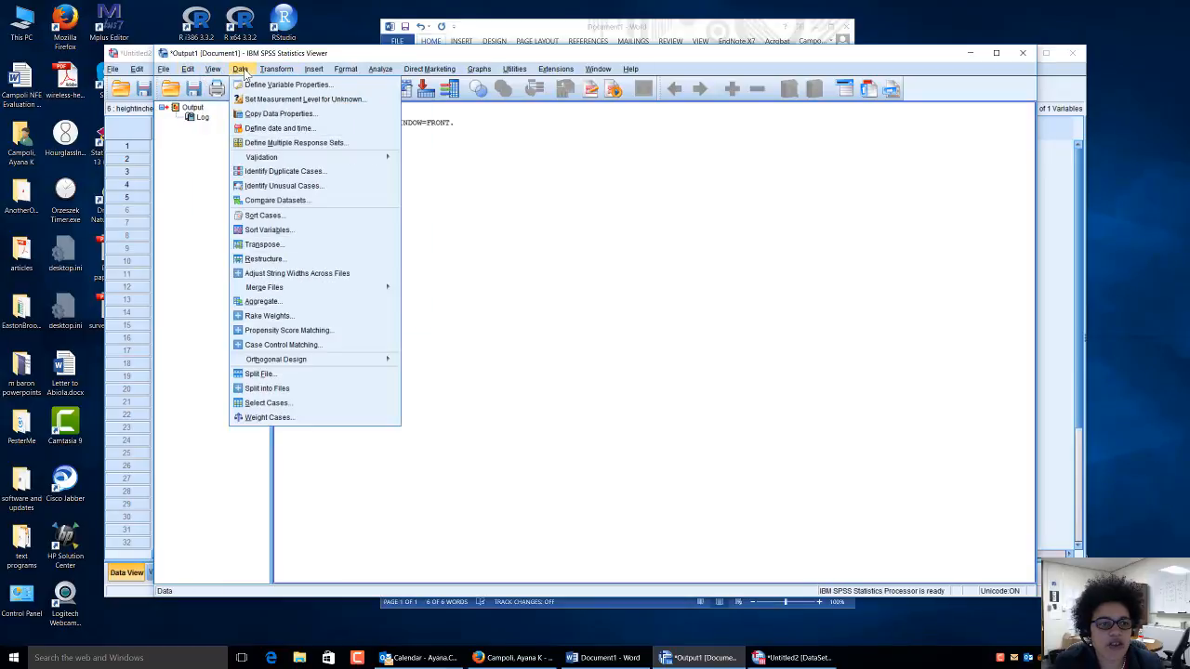
mouse_move(337, 76)
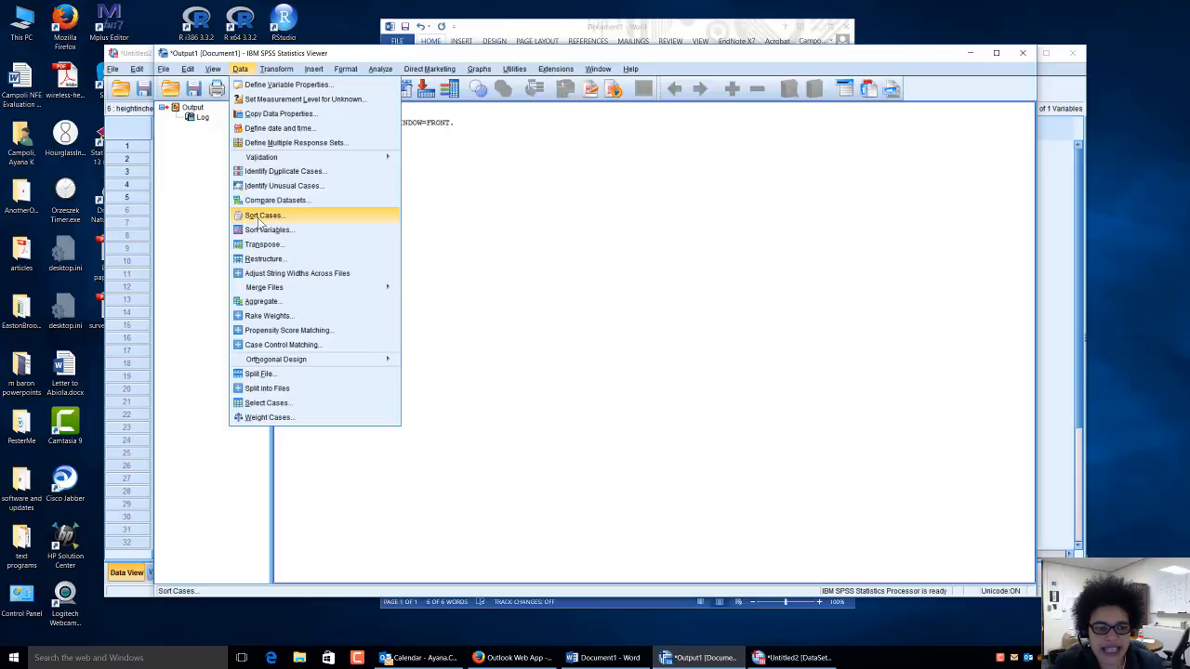
mouse_move(379, 80)
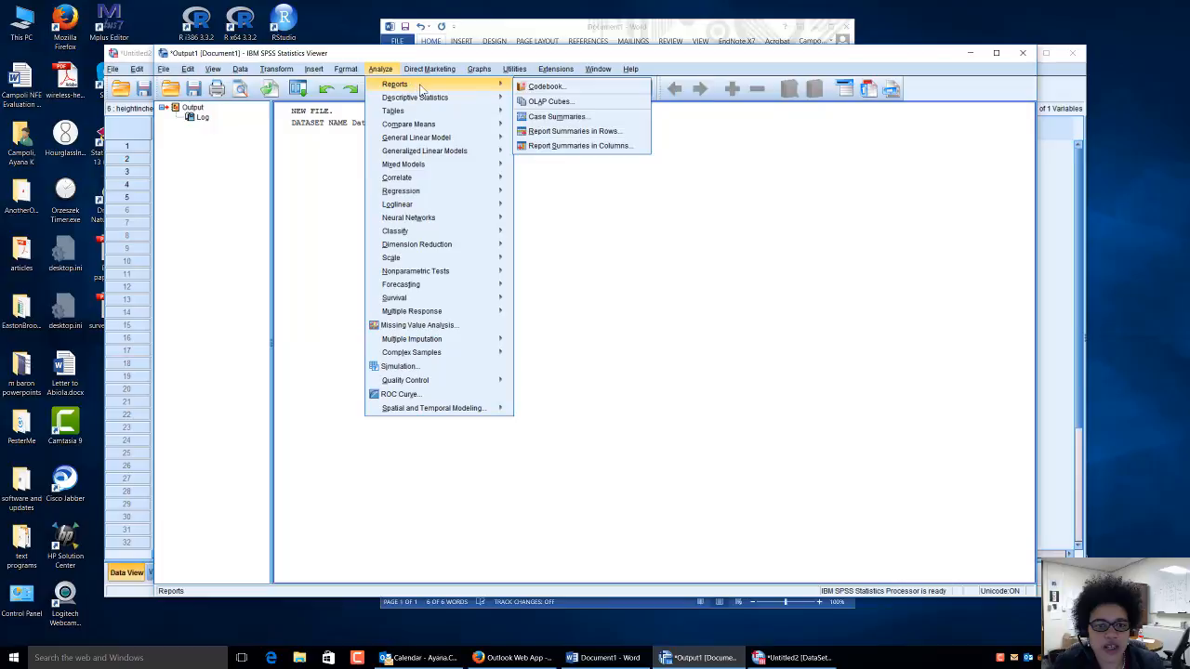
mouse_move(423, 100)
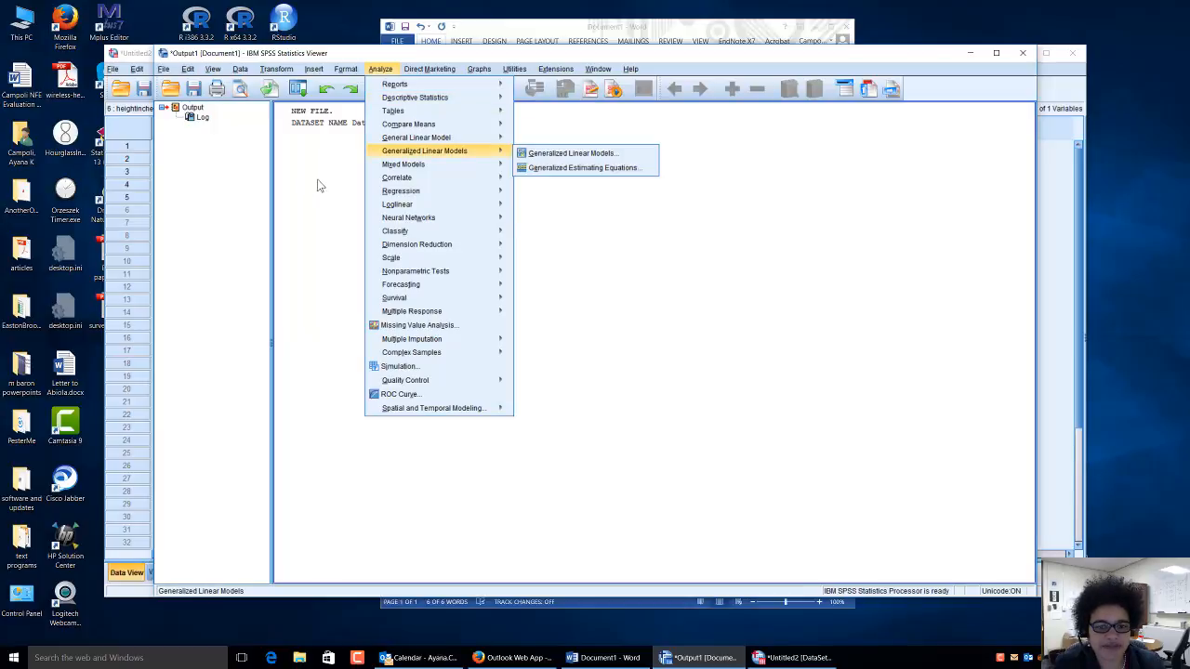
left_click(261, 143)
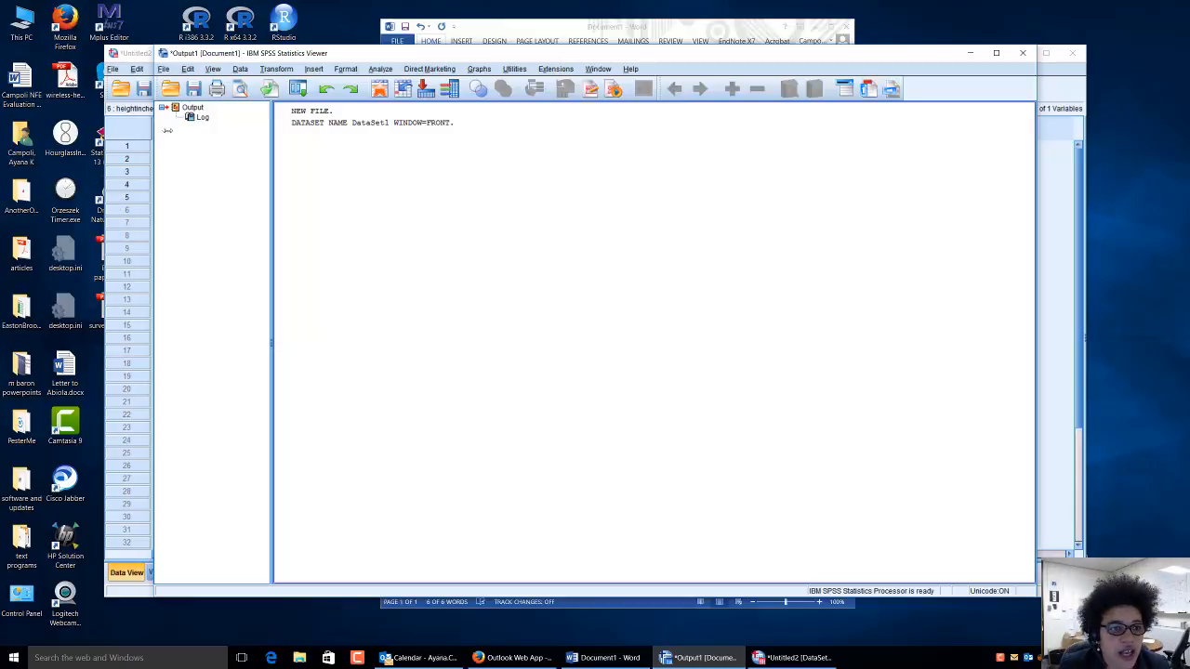
left_click(213, 69)
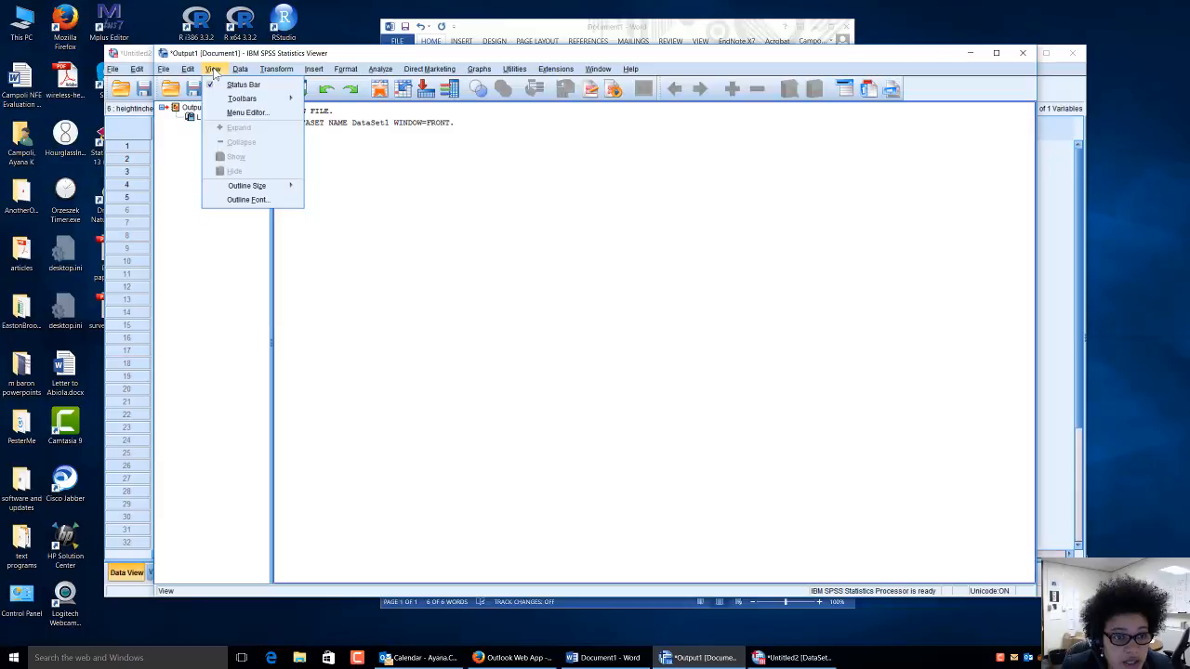
mouse_move(224, 102)
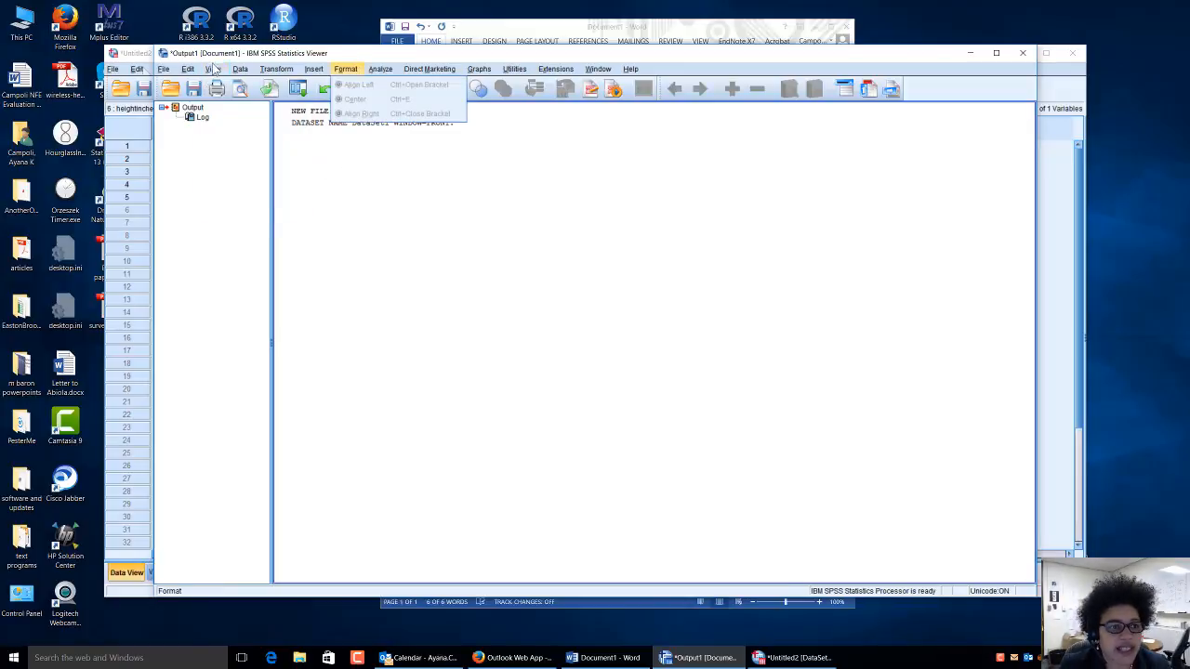
Return to the data editor and look over its view options, including toolbars, grid lines and value labels
left_click(137, 55)
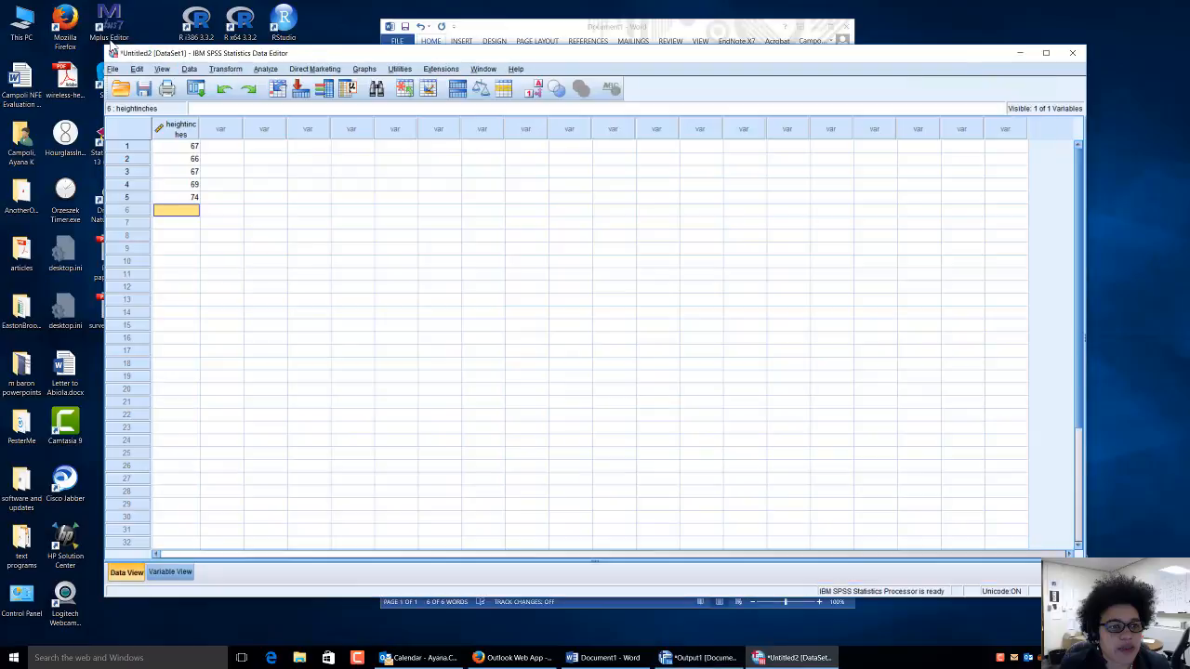
left_click(161, 72)
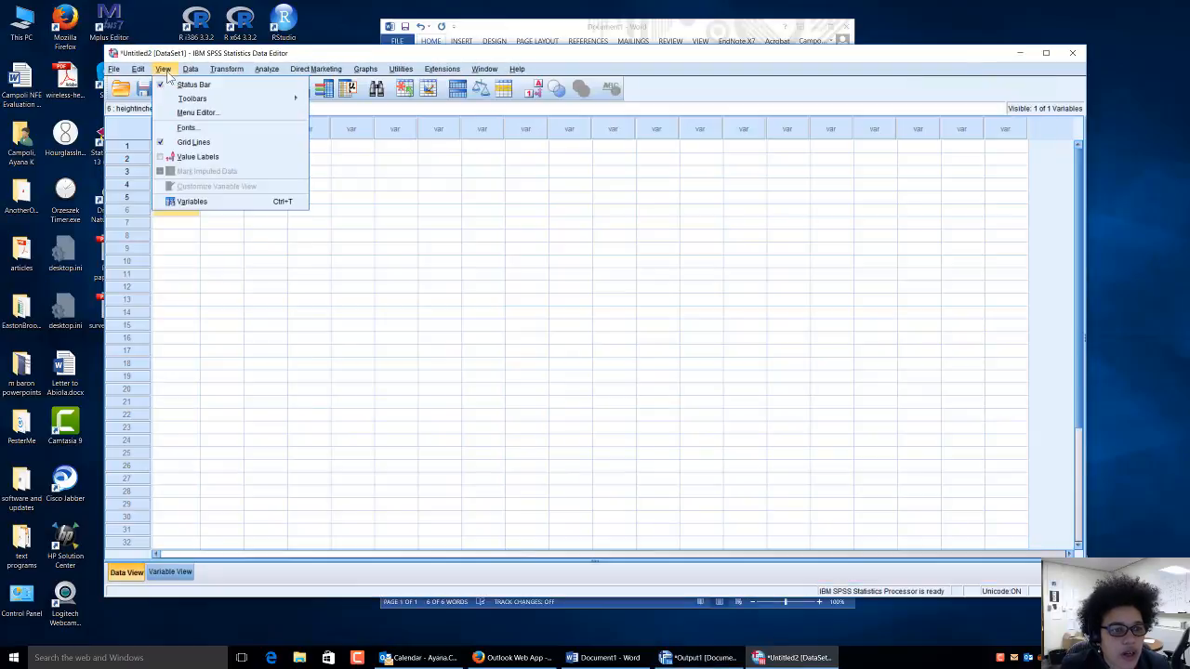
mouse_move(186, 99)
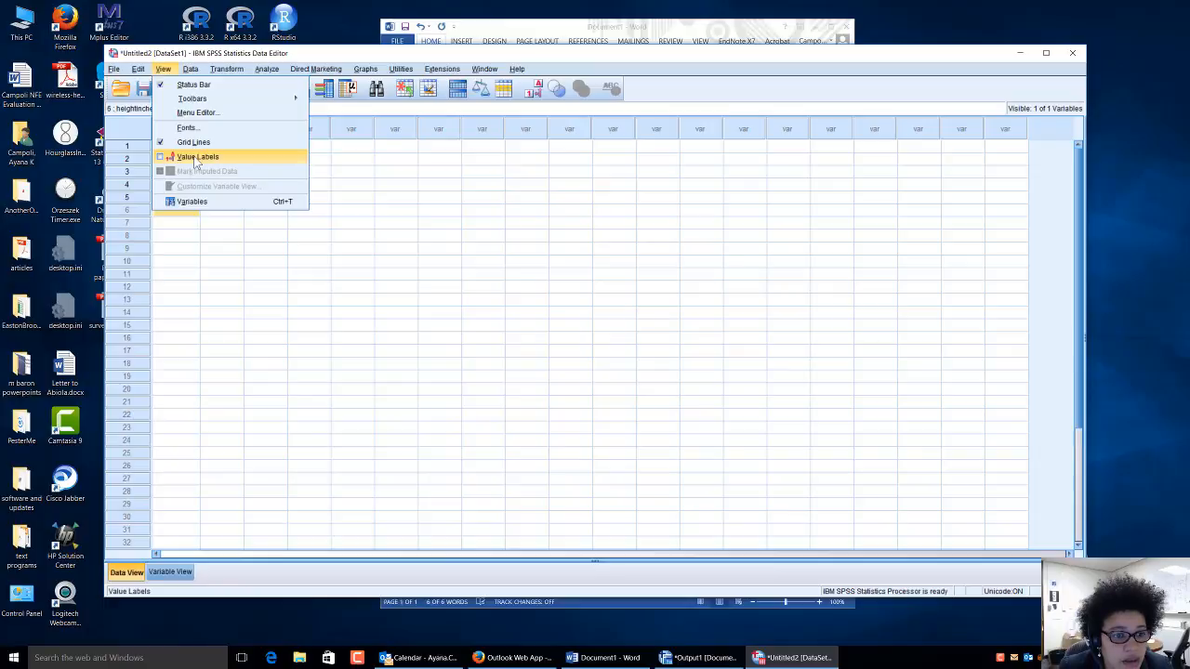
Turn the display of value labels on and back off in the data editor
left_click(158, 130)
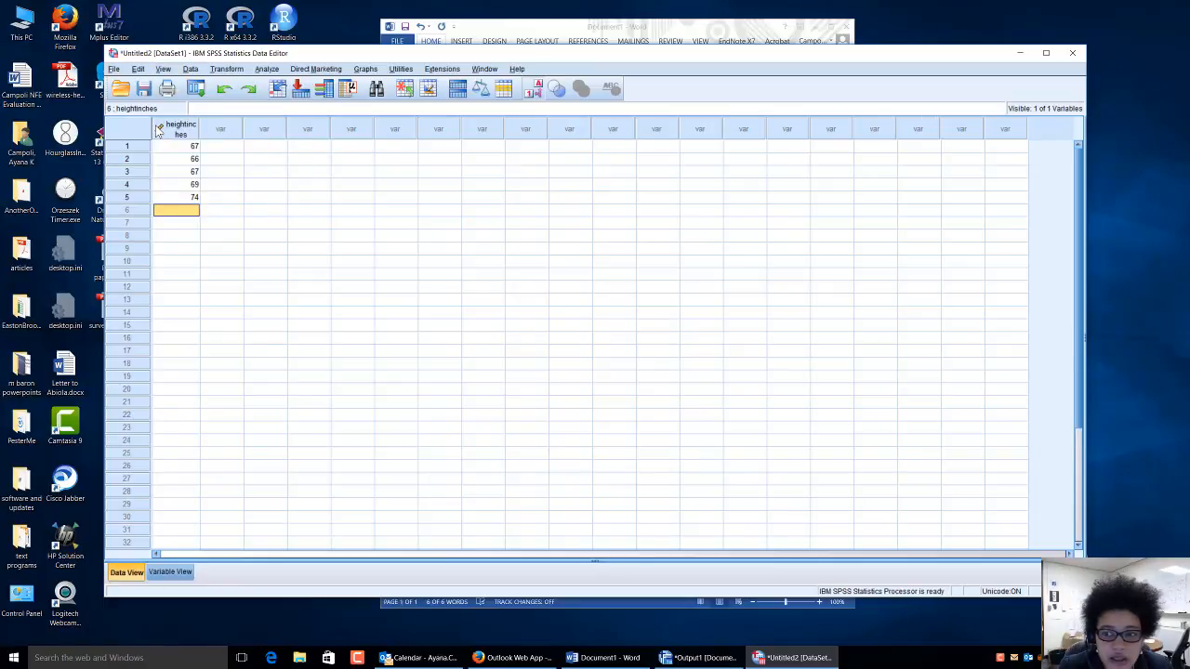
left_click(164, 69)
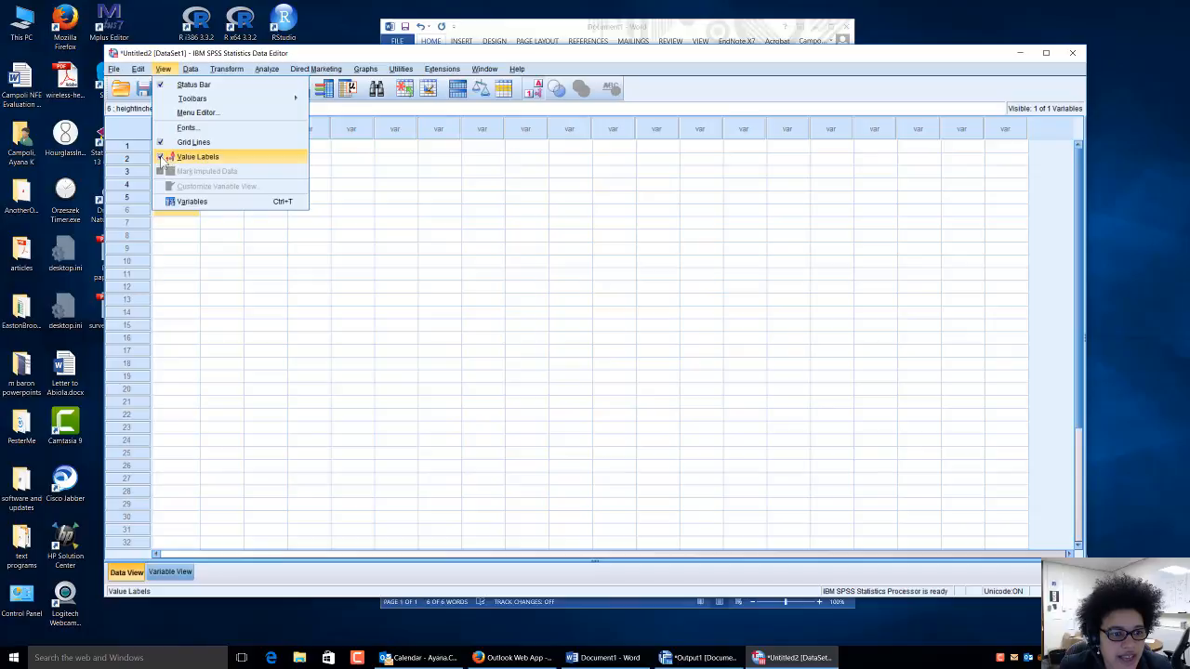
left_click(162, 158)
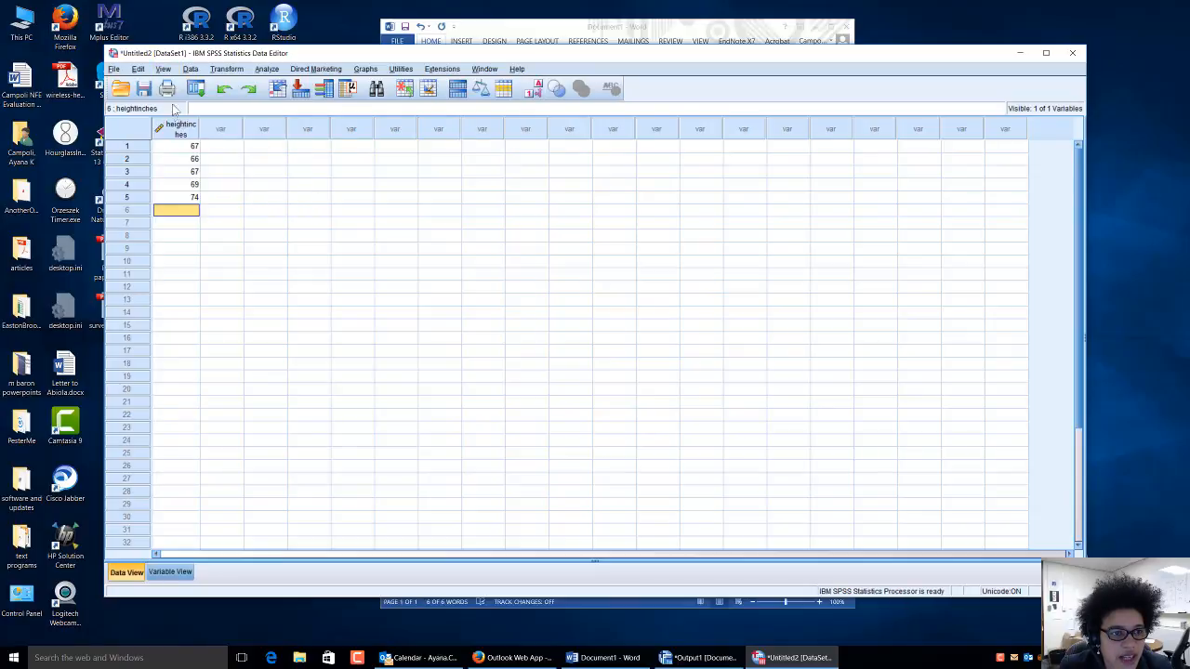
left_click(163, 70)
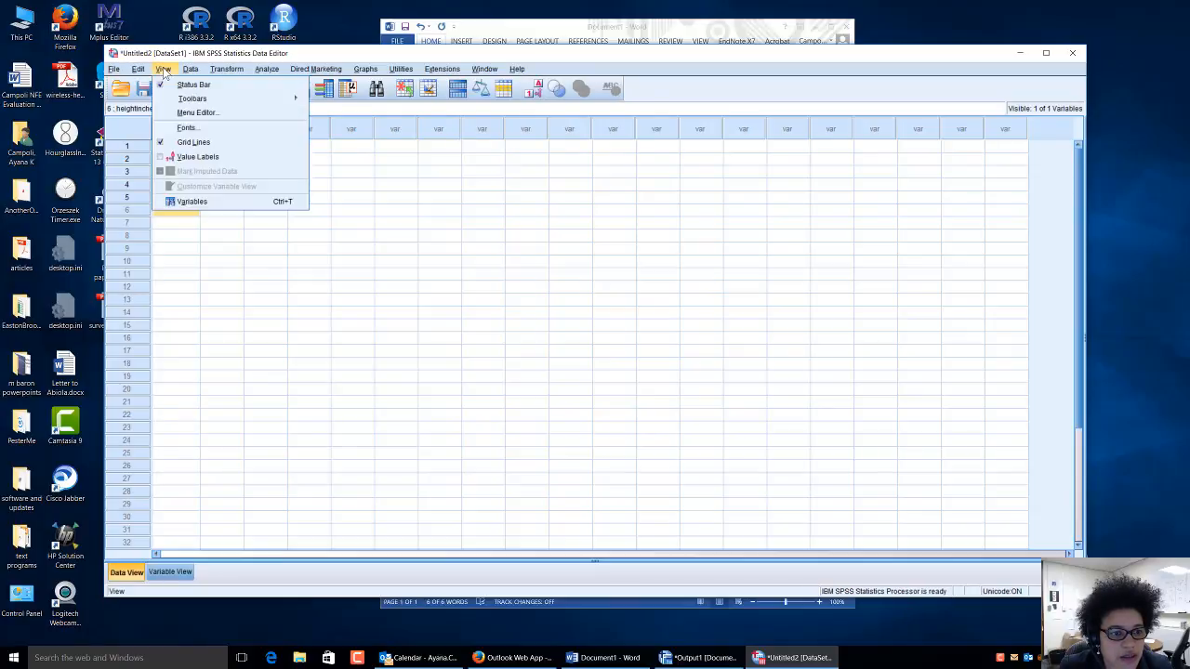
left_click(163, 72)
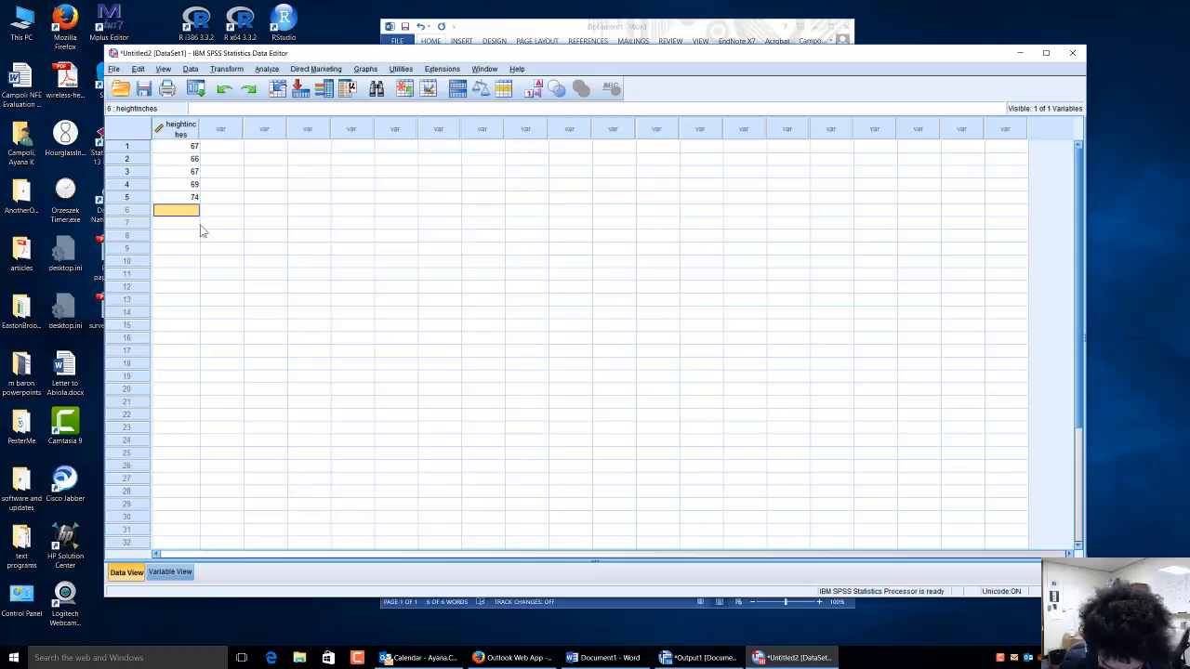
Open the help topics to look at the Getting Help page, keep the browser tabs and minimize the help window
left_click(517, 69)
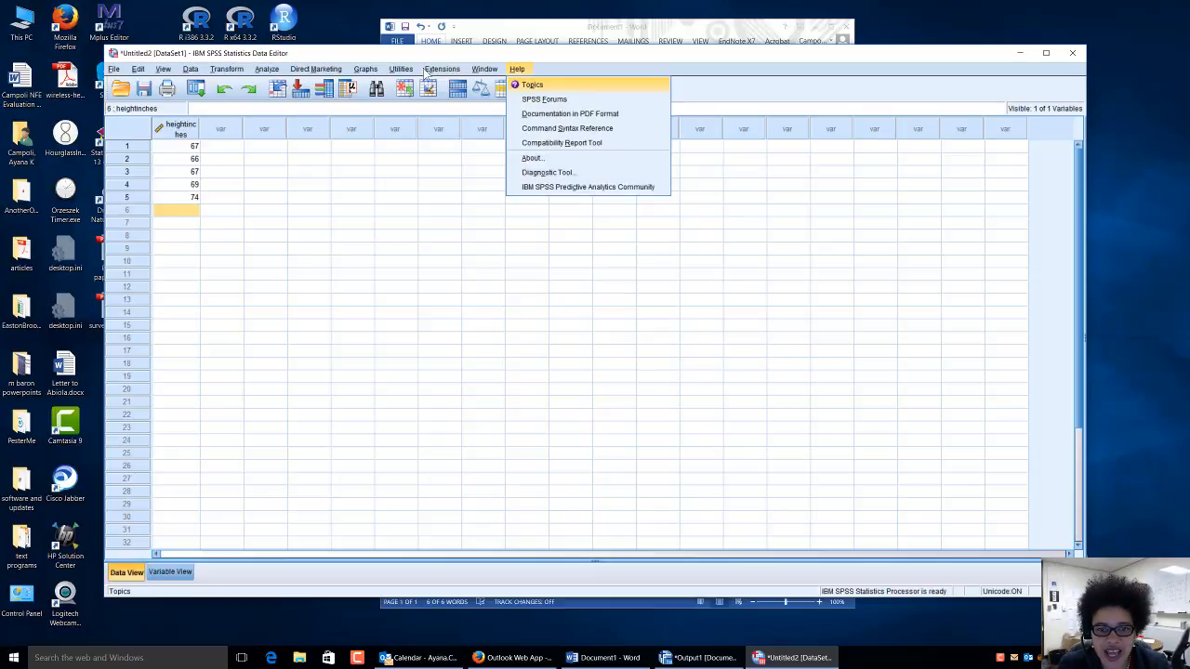
key("Return")
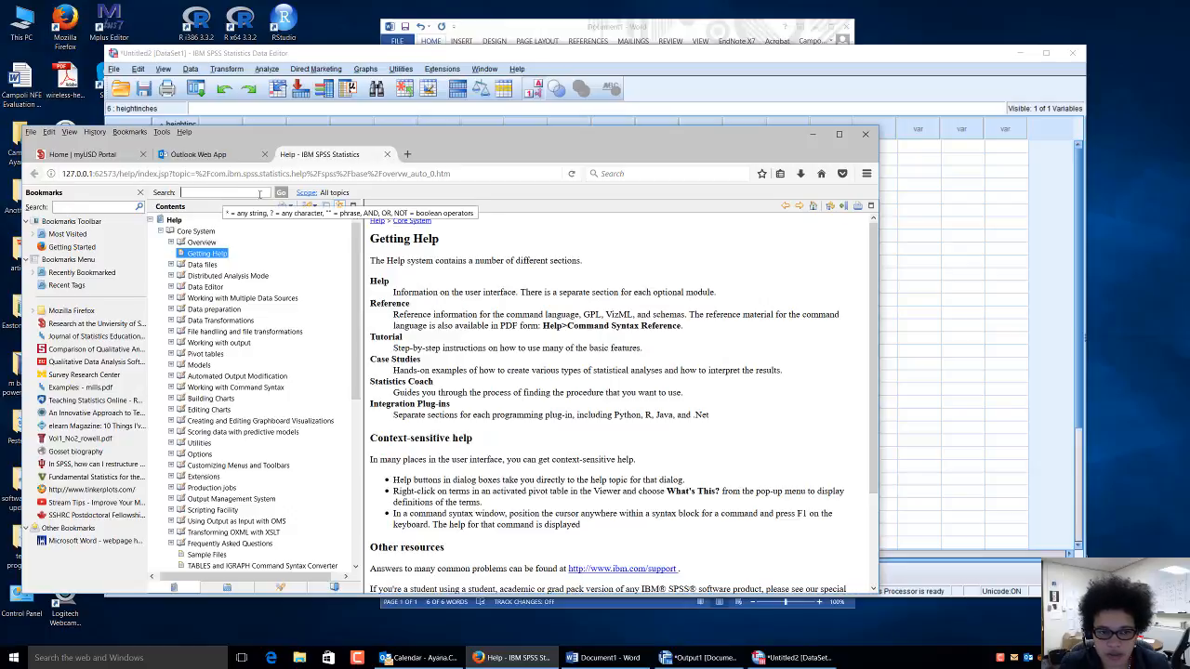
left_click(866, 134)
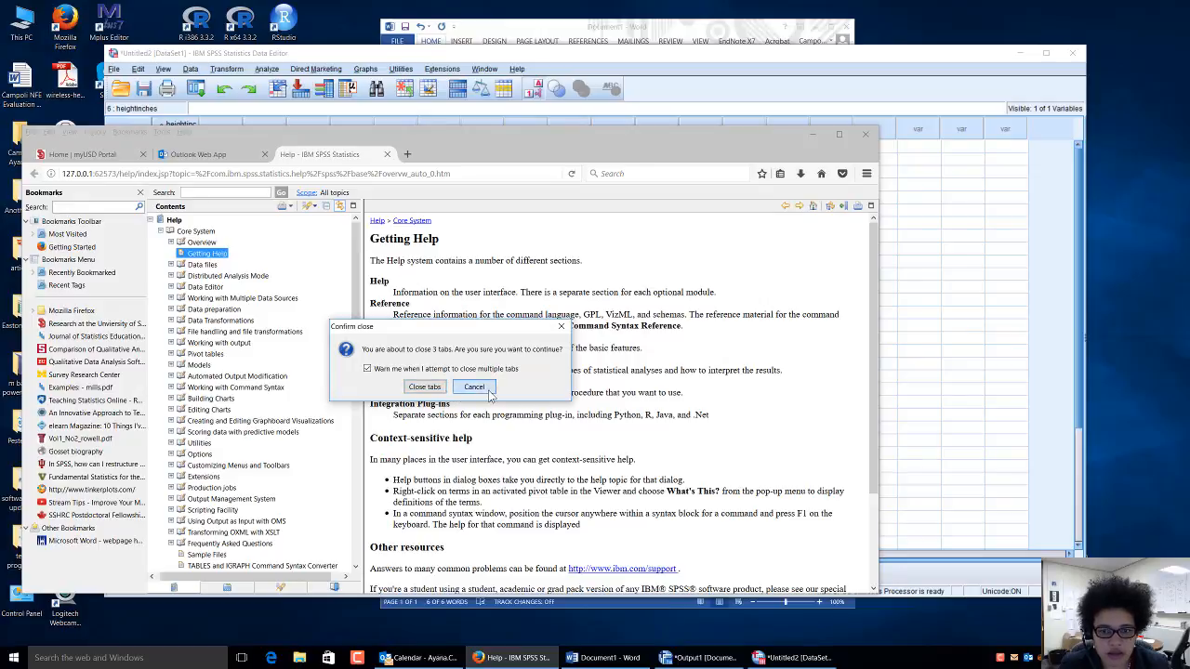
left_click(475, 387)
left_click(812, 134)
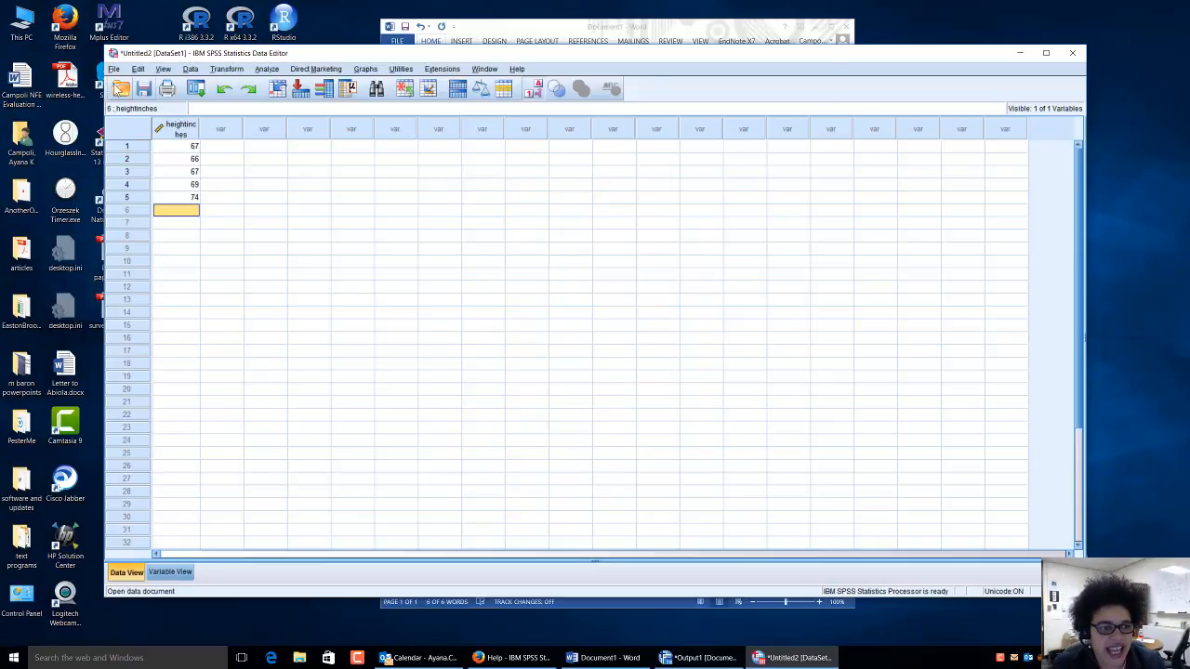
Save the dataset to the Desktop as heightdemo in SPSS Statistics (*.sav) format
left_click(113, 71)
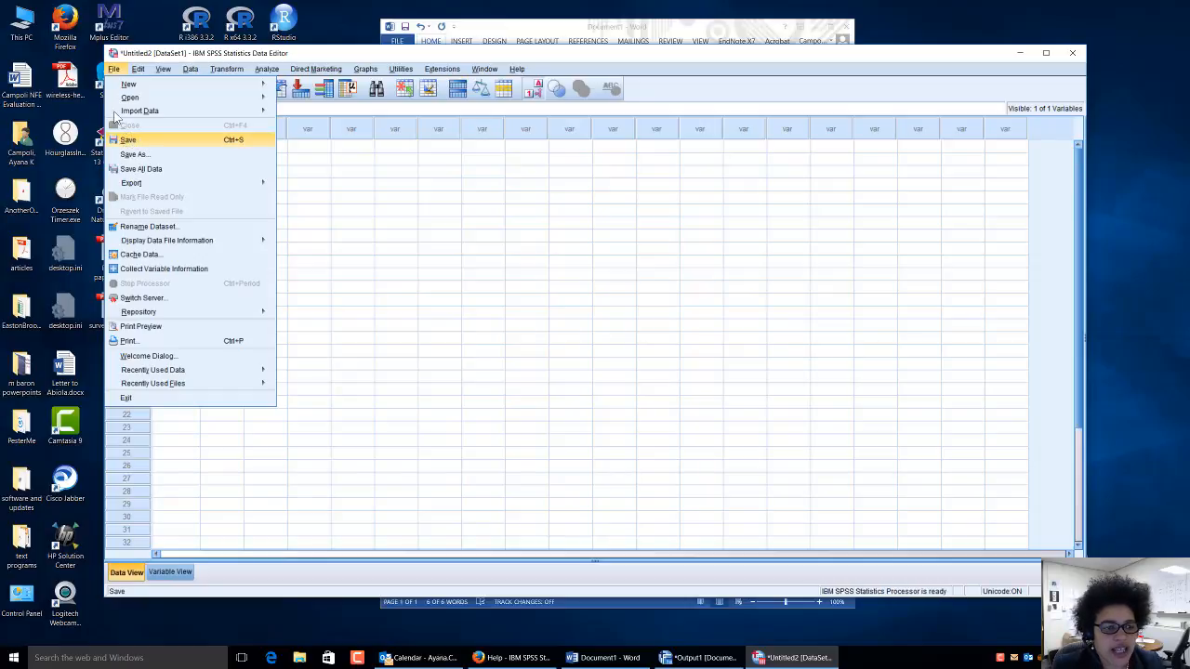
key("Return")
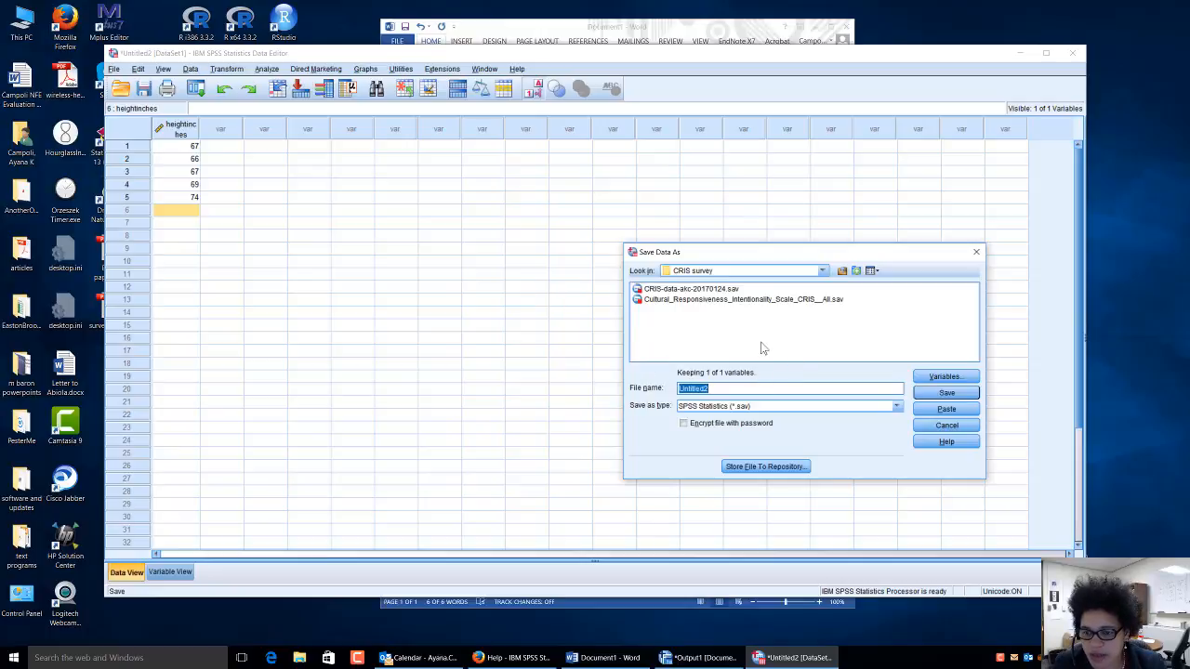
left_click(822, 271)
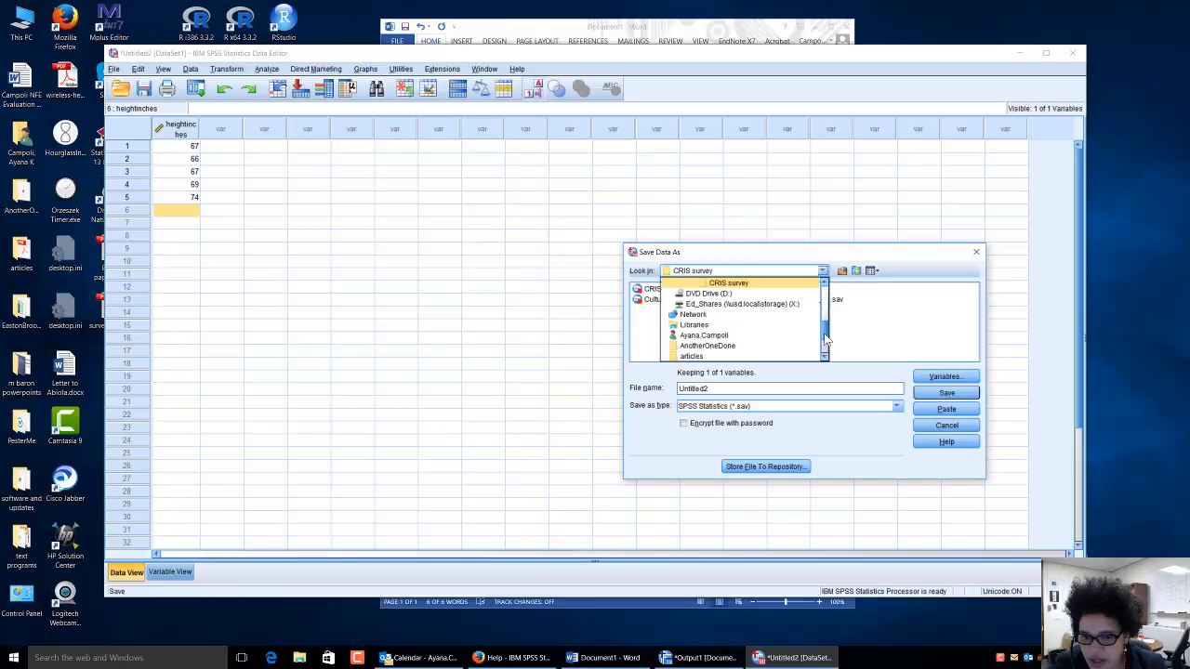
scroll(826, 341, "down", 3)
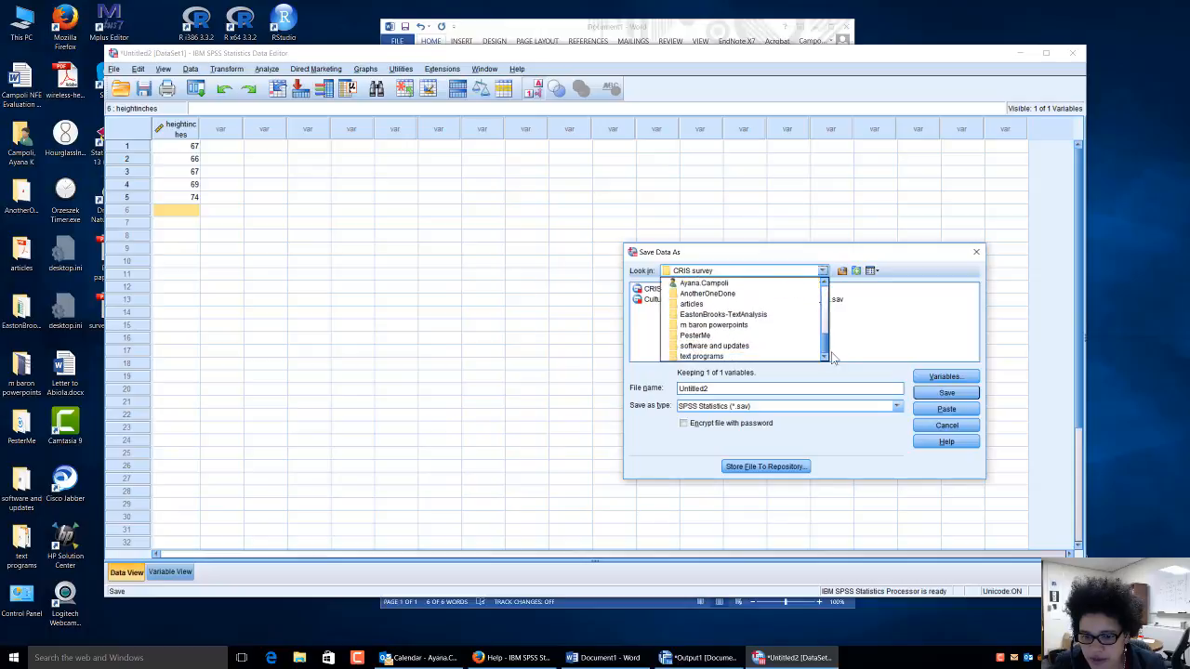
scroll(836, 340, "up", 4)
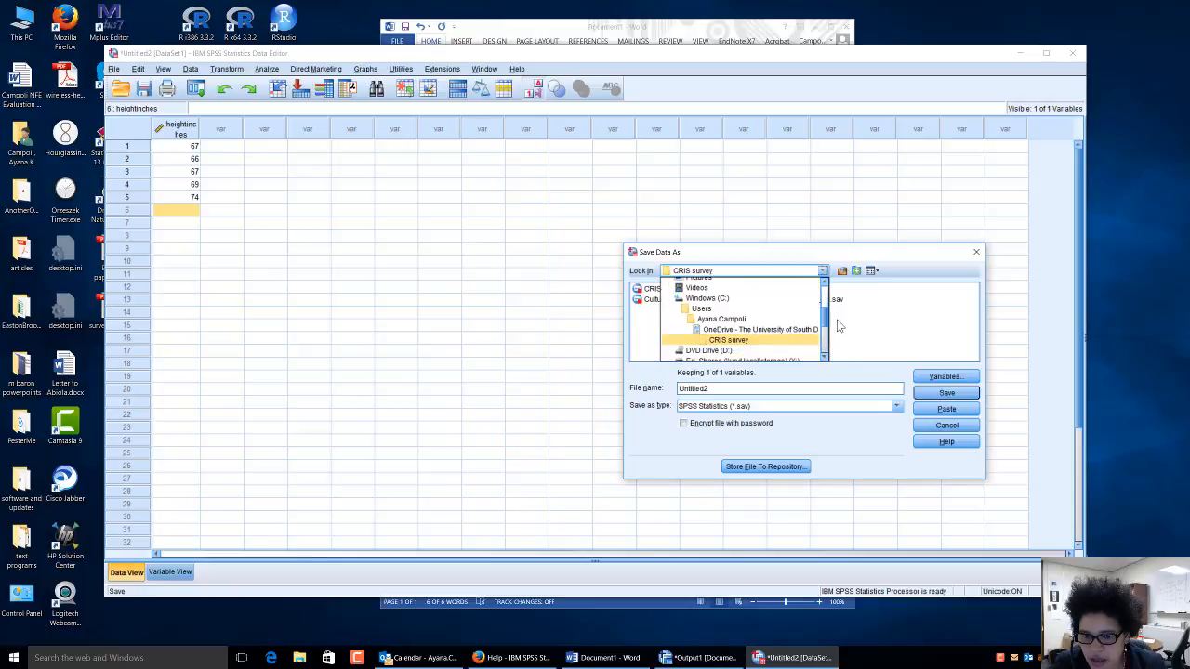
scroll(836, 327, "up", 5)
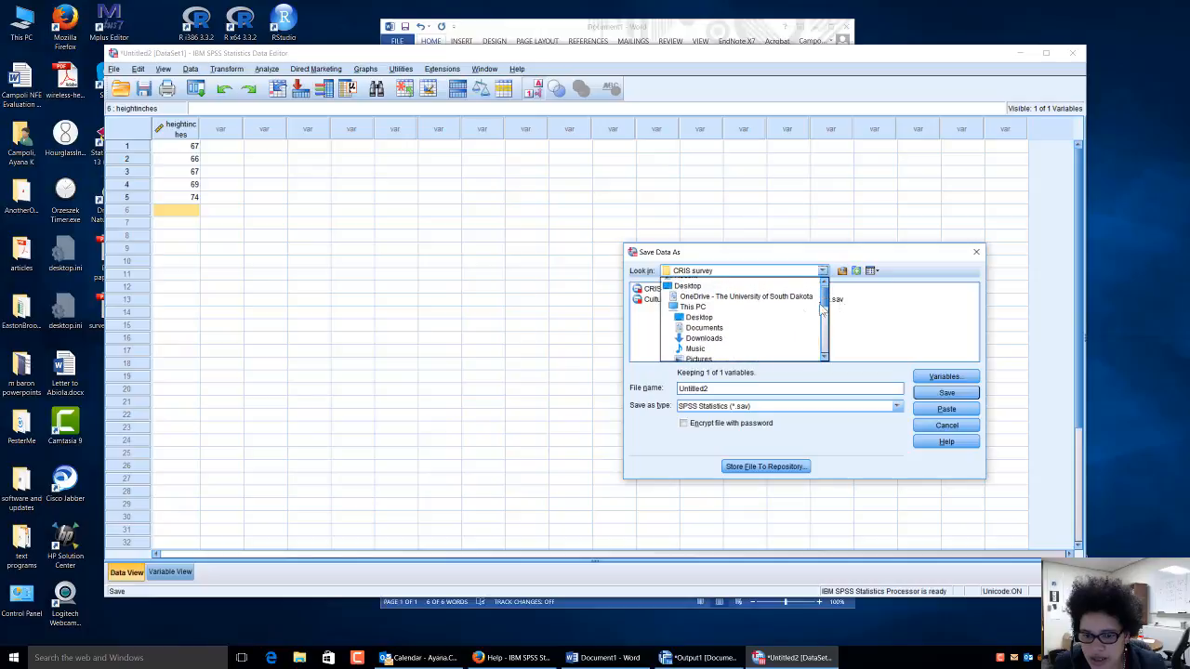
left_click(744, 317)
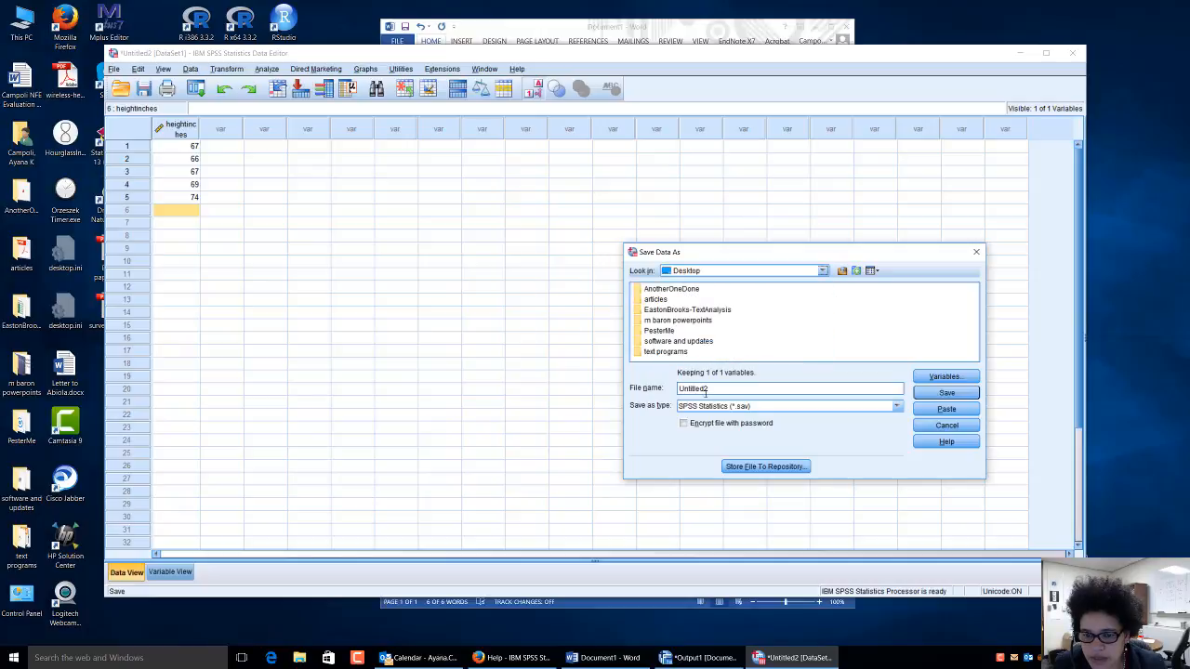
left_click_drag(724, 391, 667, 391)
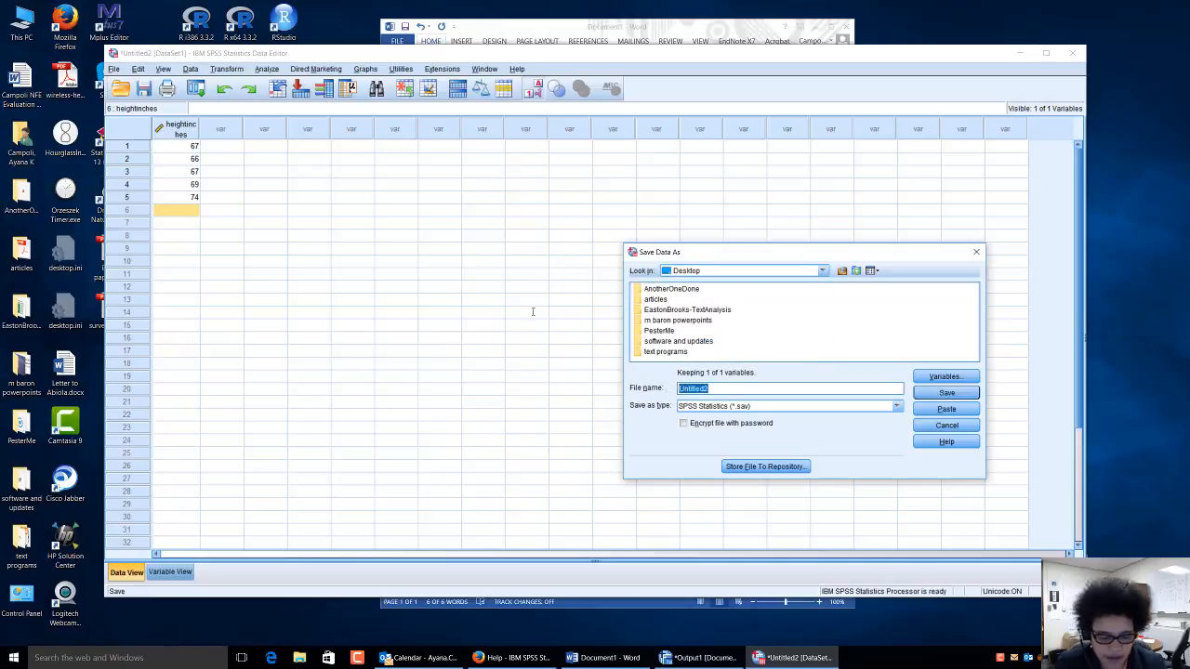
type("he")
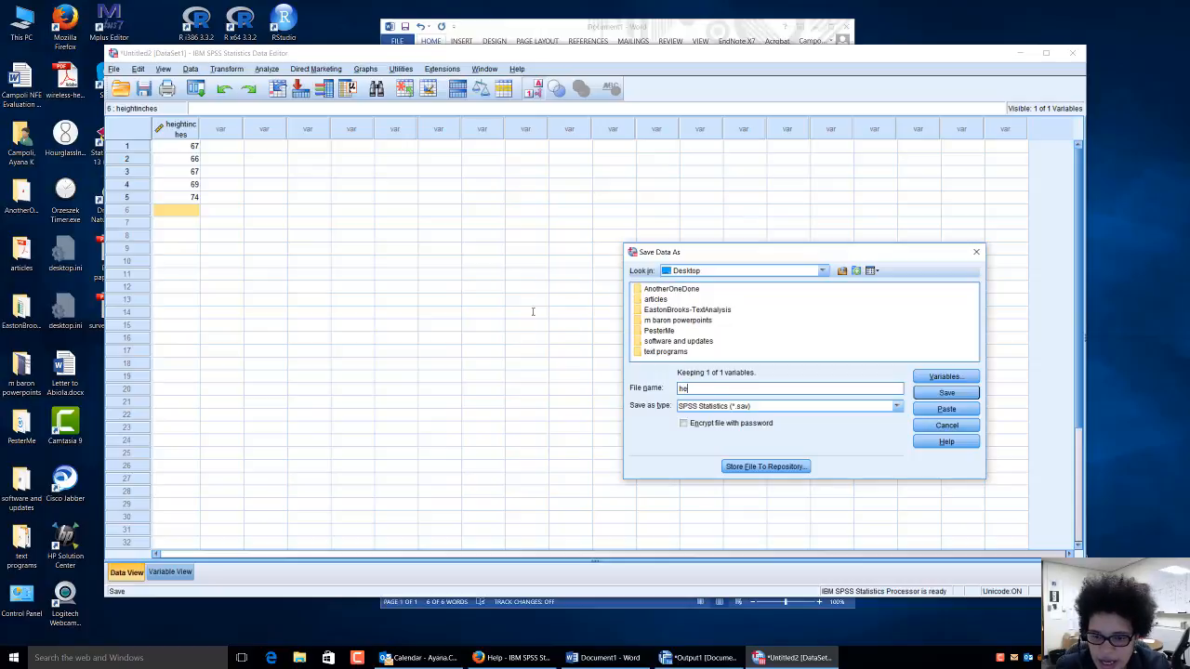
type("ightdemo")
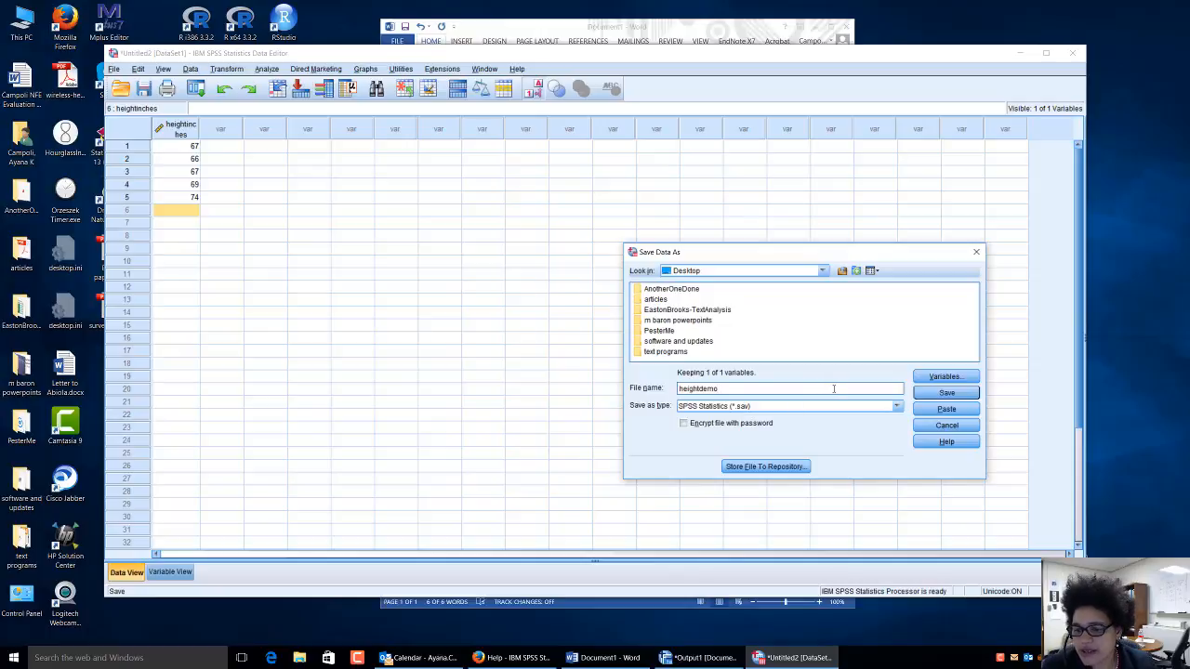
left_click(955, 395)
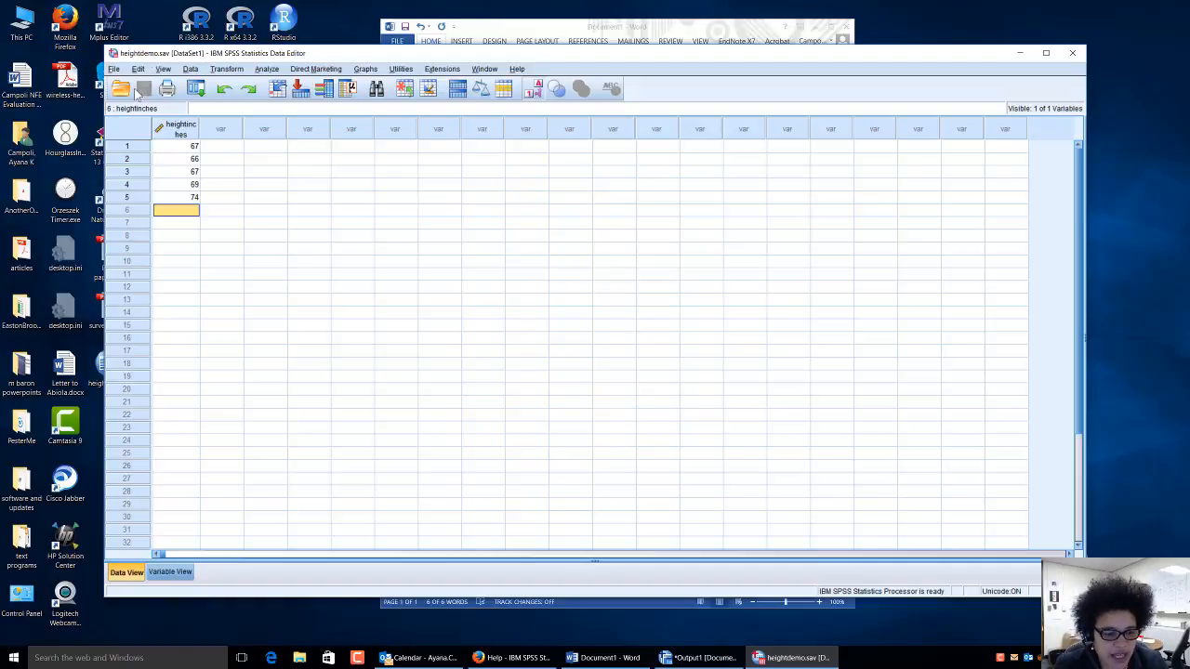
Check the saved dataset's variable definitions and data grid, and bring up the output viewer to examine its log
left_click(170, 572)
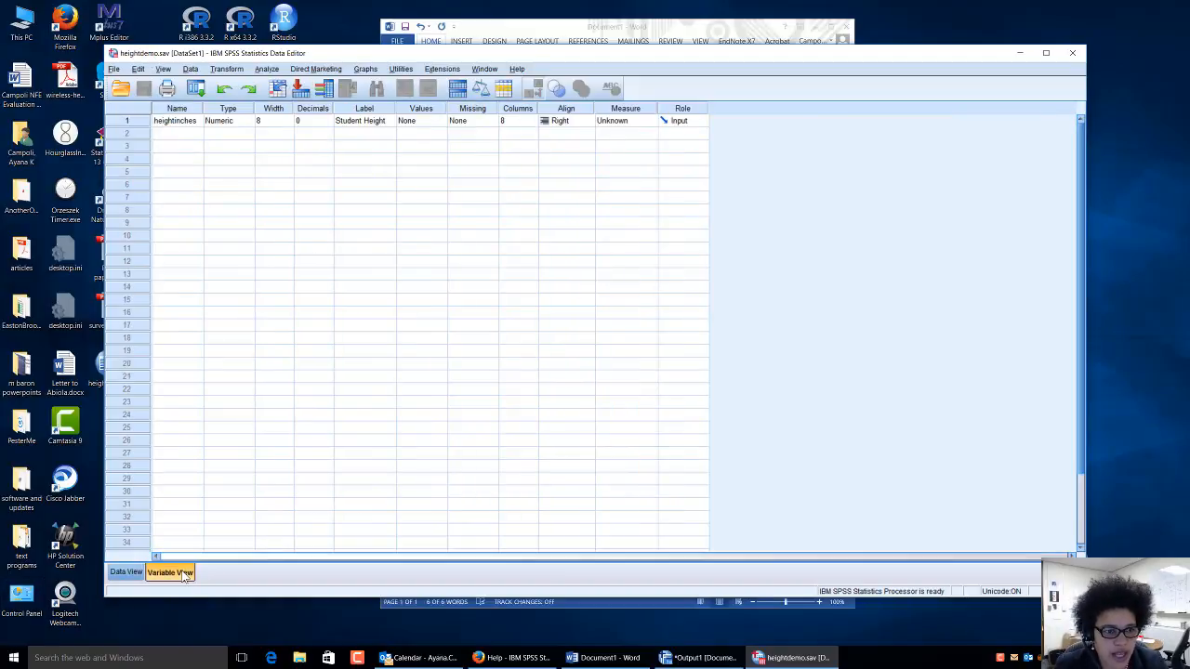
left_click(121, 574)
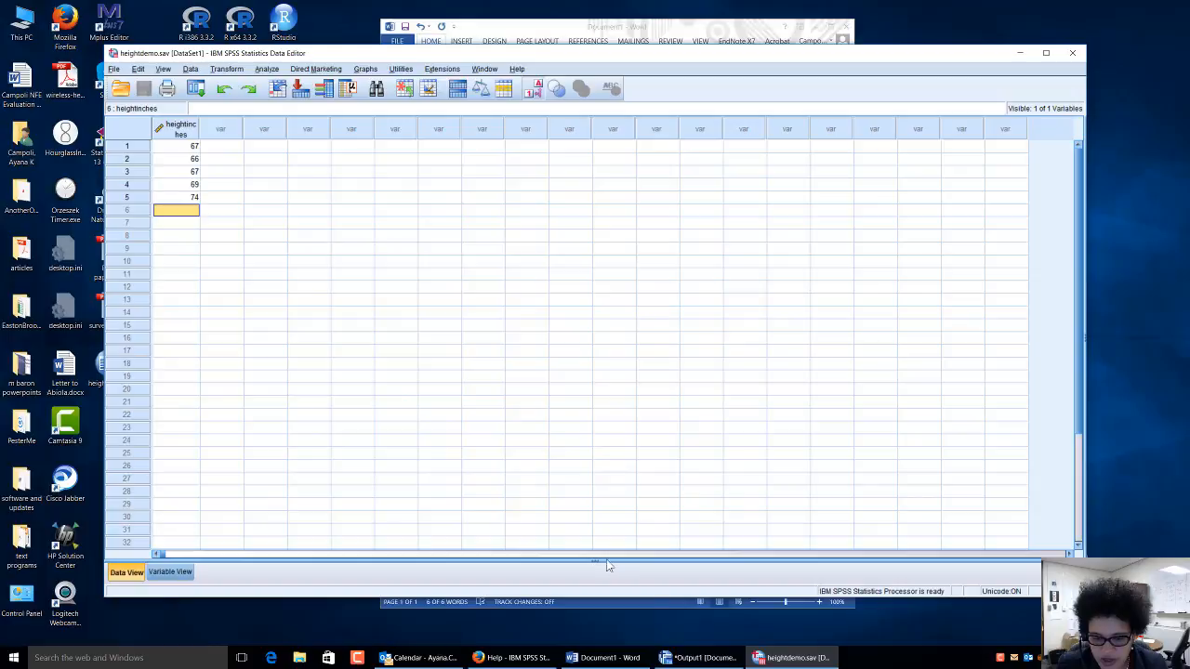
left_click(691, 660)
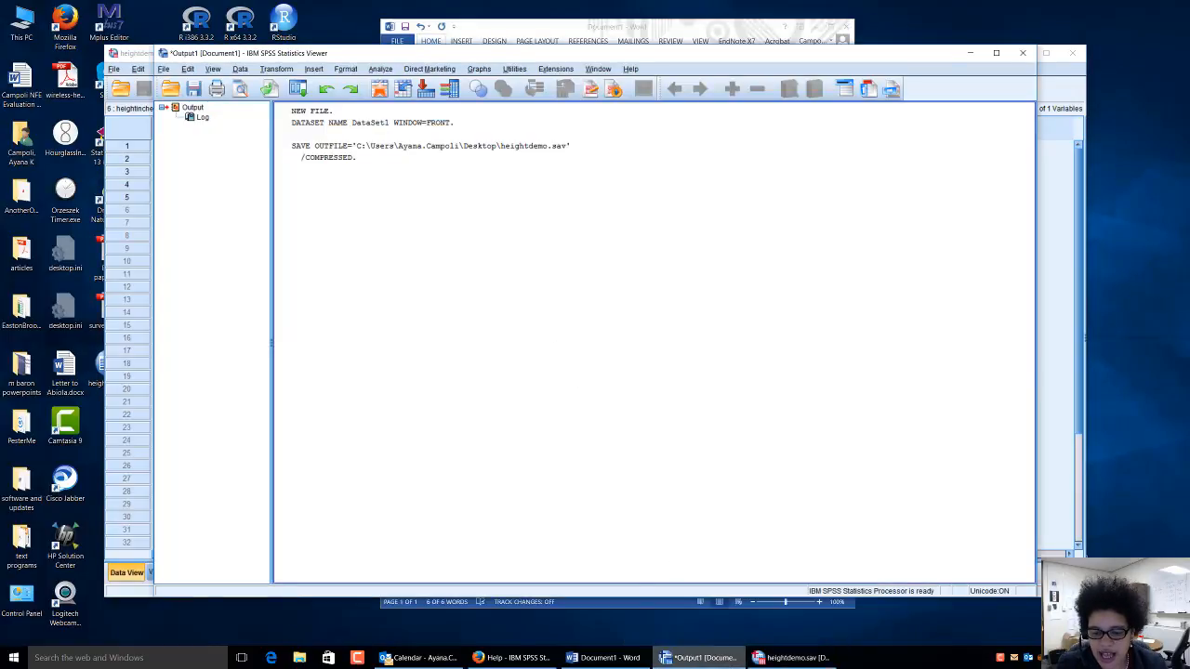
mouse_move(702, 663)
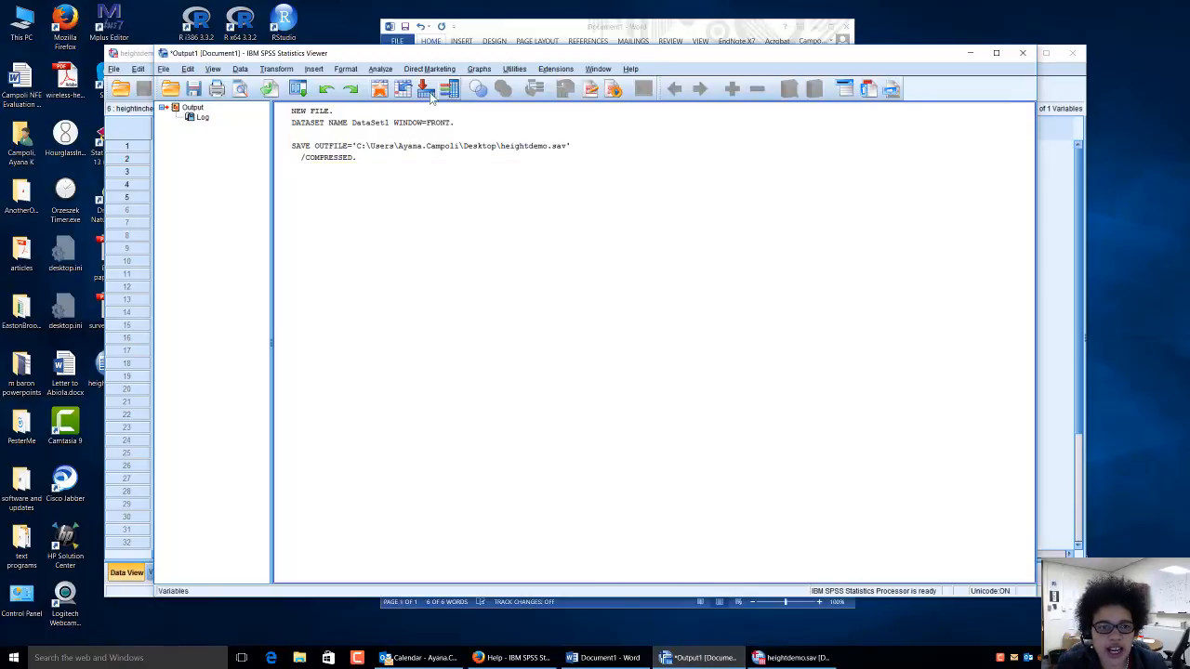
left_click(381, 71)
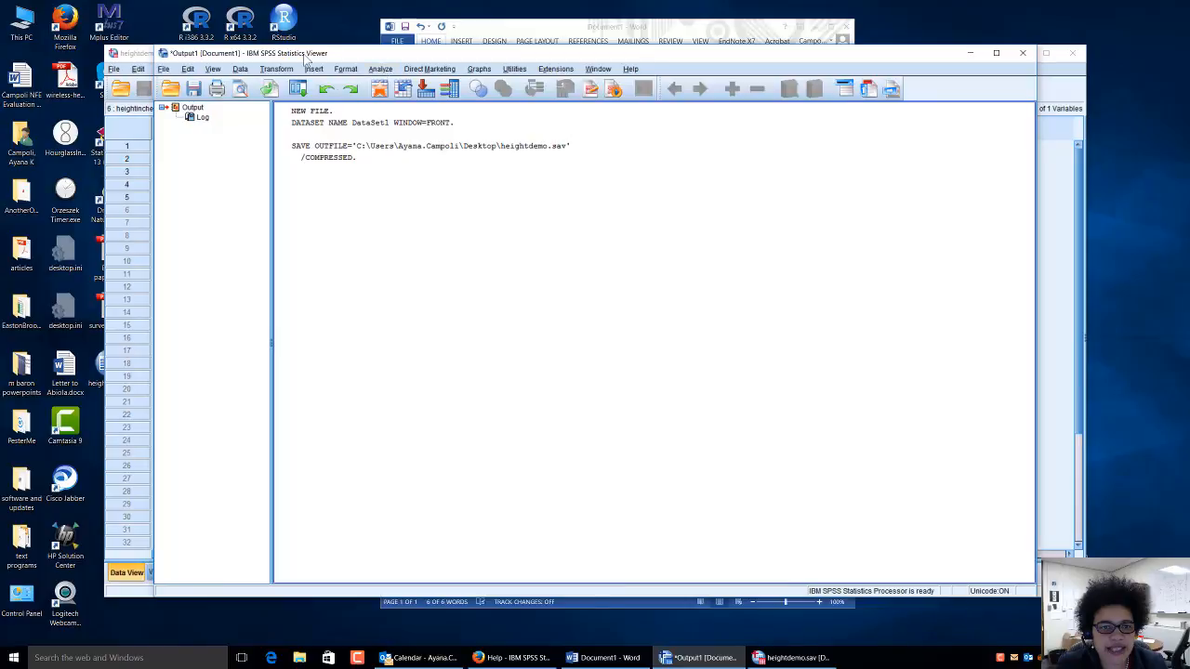
Run a Descriptives analysis on the Student Height variable and look at the resulting Descriptive Statistics table
mouse_move(392, 99)
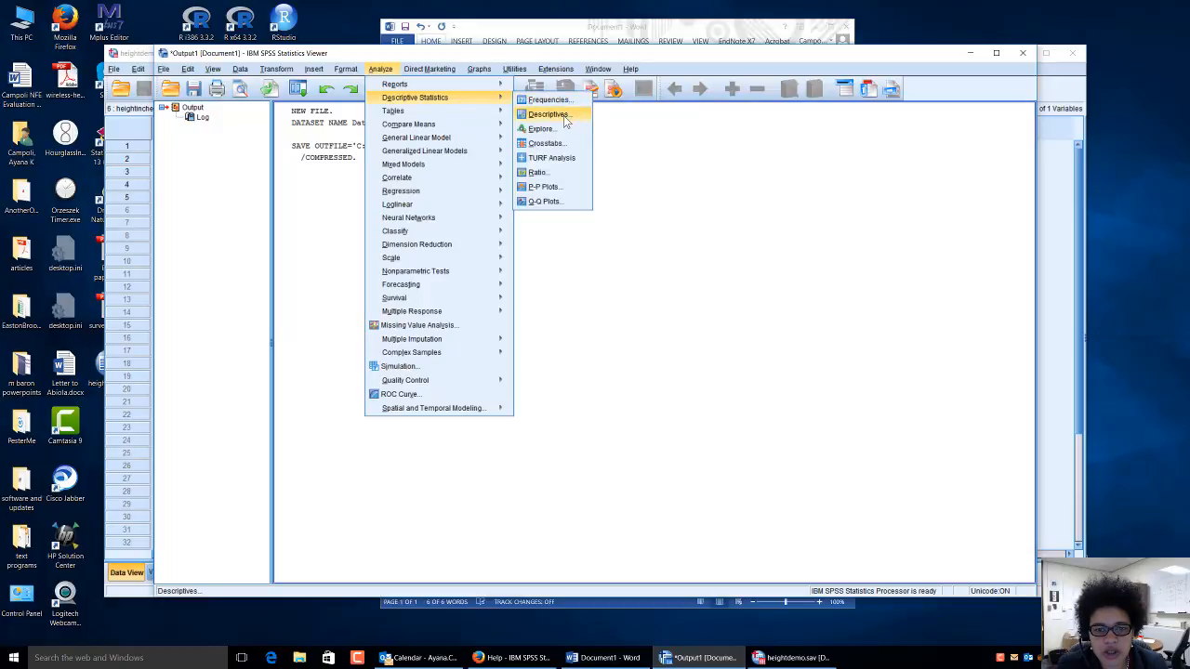
key("Return")
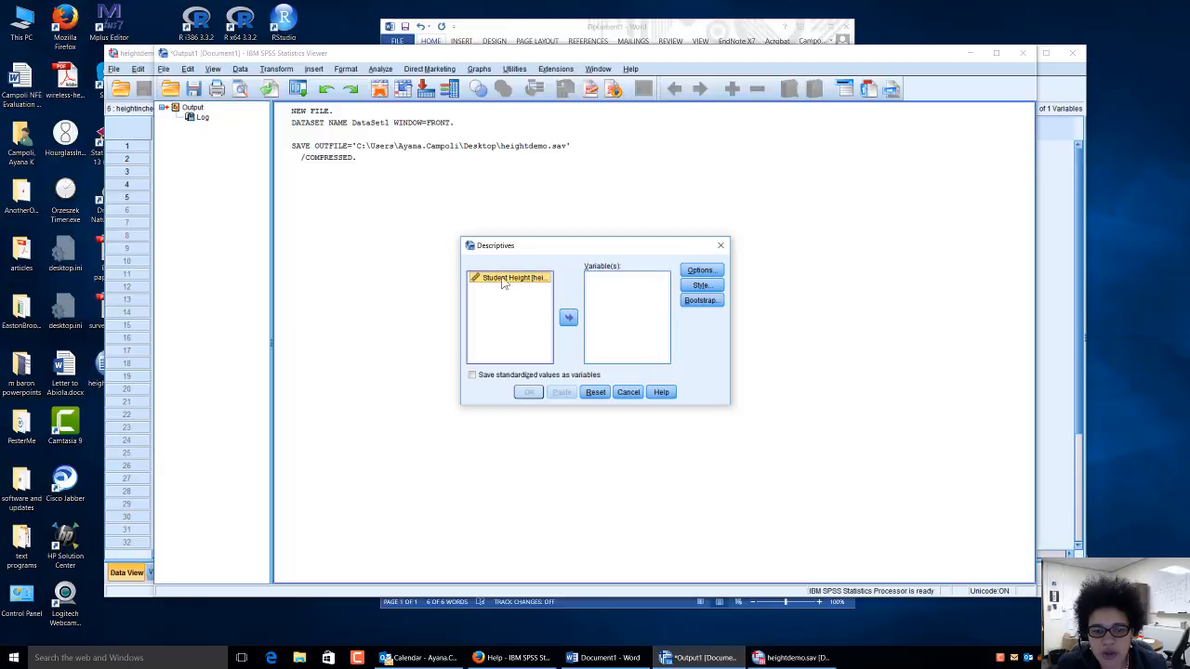
left_click(568, 318)
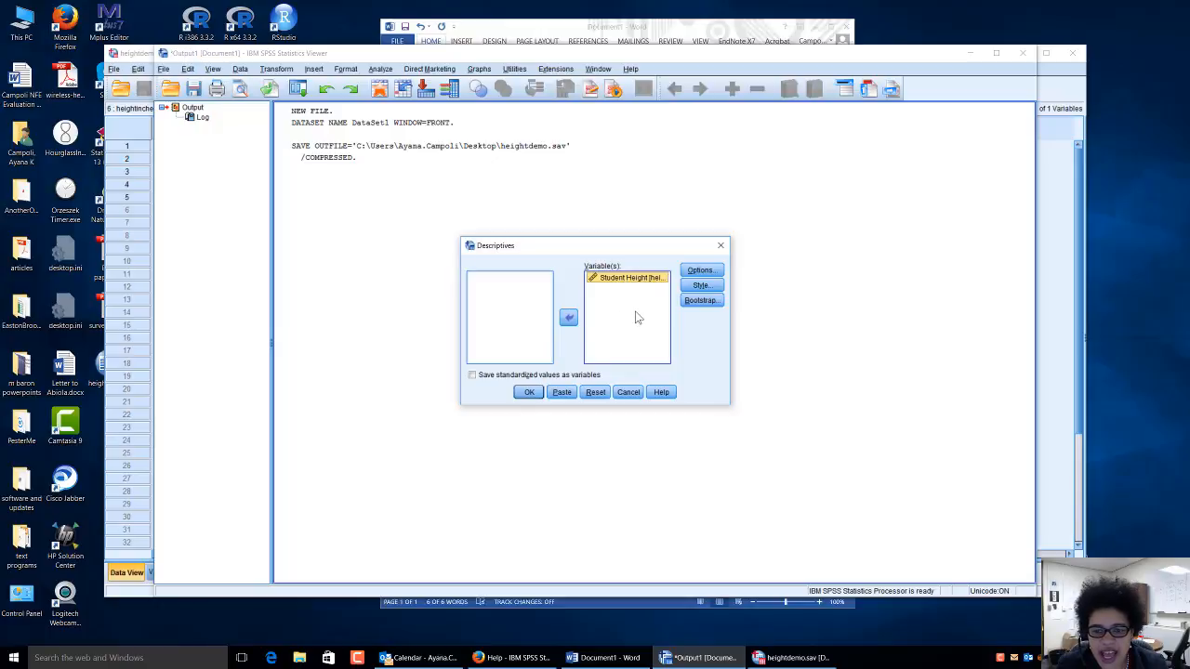
left_click(527, 393)
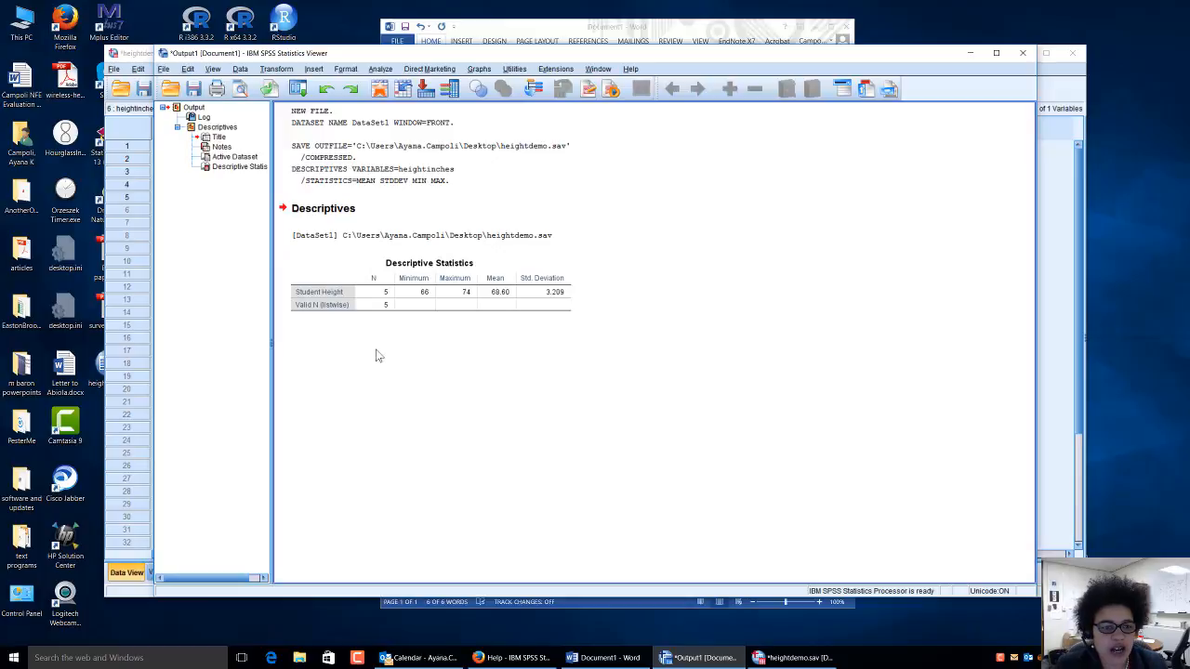
left_click(344, 310)
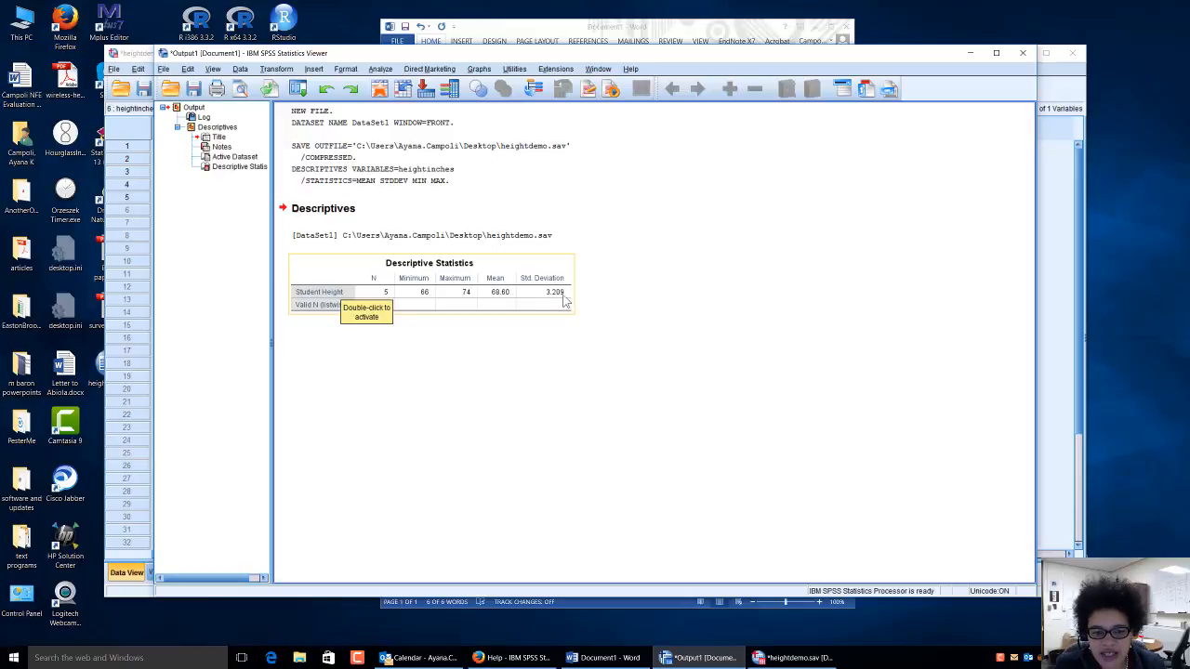
left_click(493, 338)
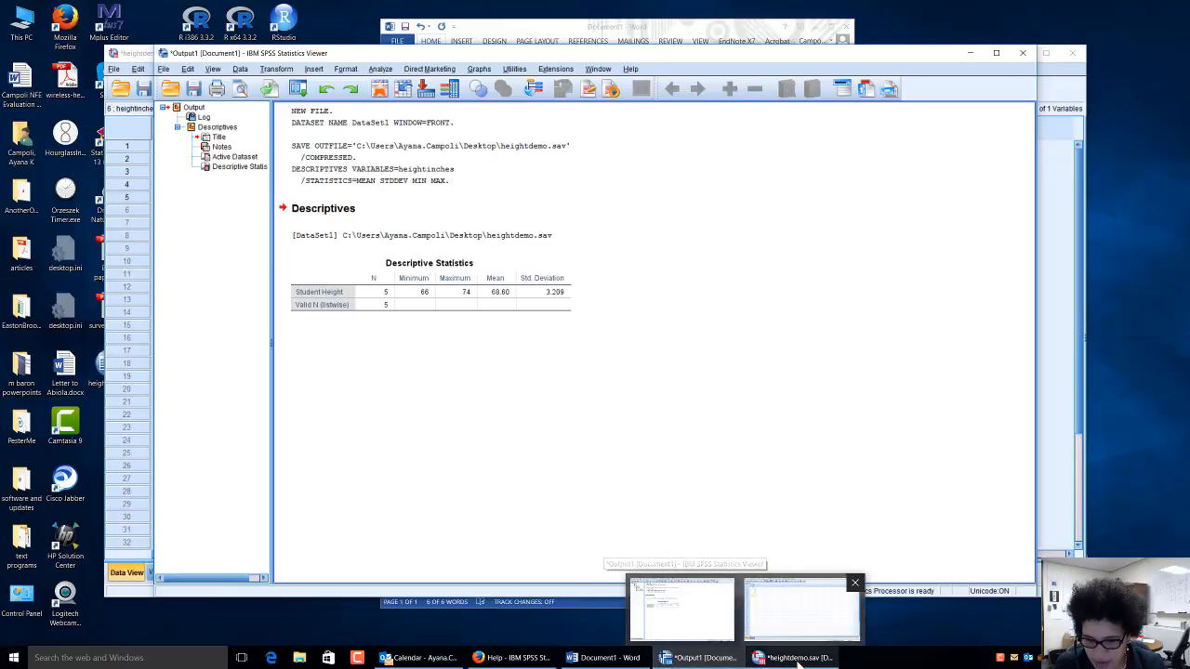
Return to the heightdemo dataset and add a second variable named gender to its variable definitions
left_click(798, 658)
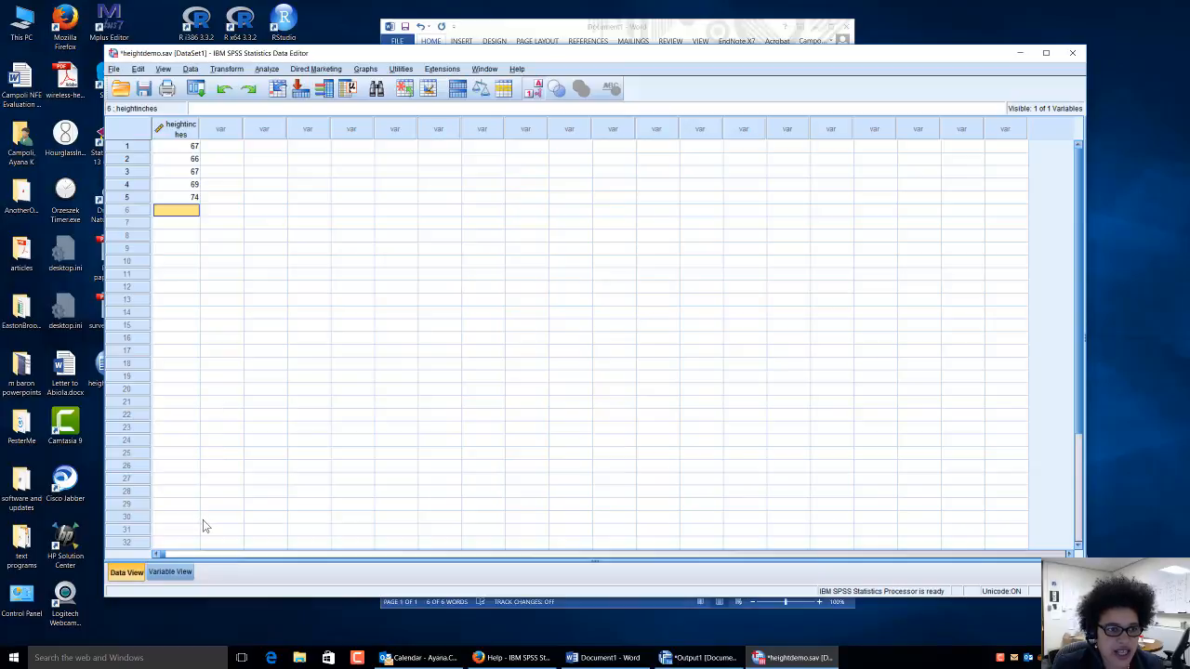
left_click(169, 572)
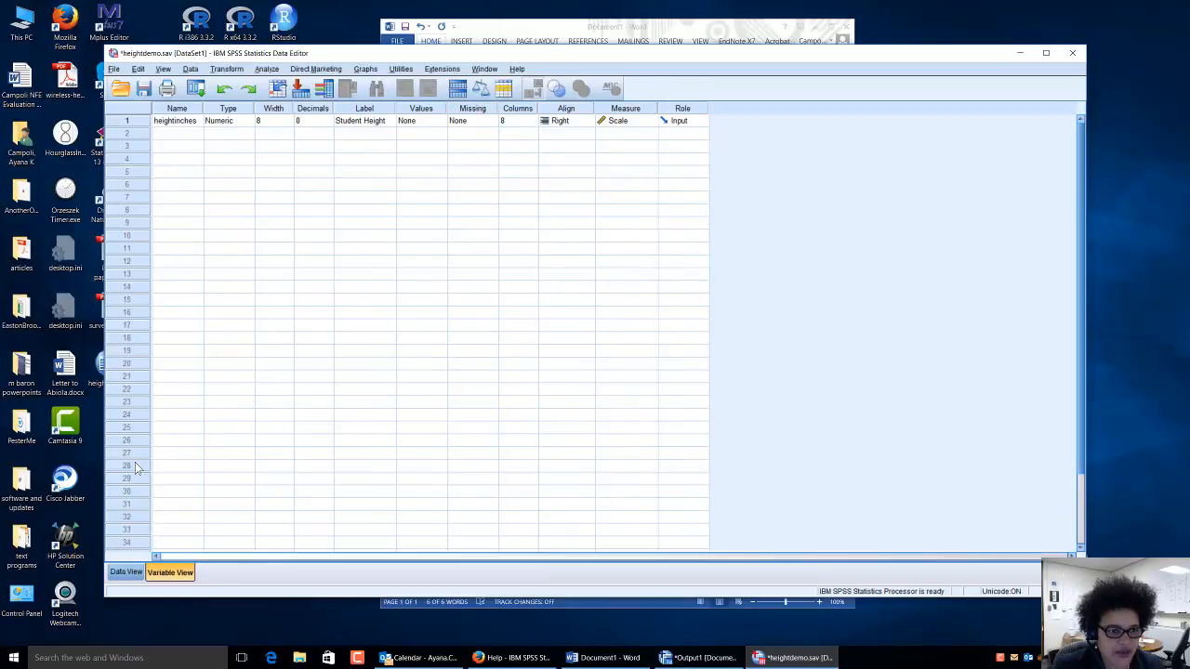
left_click(179, 136)
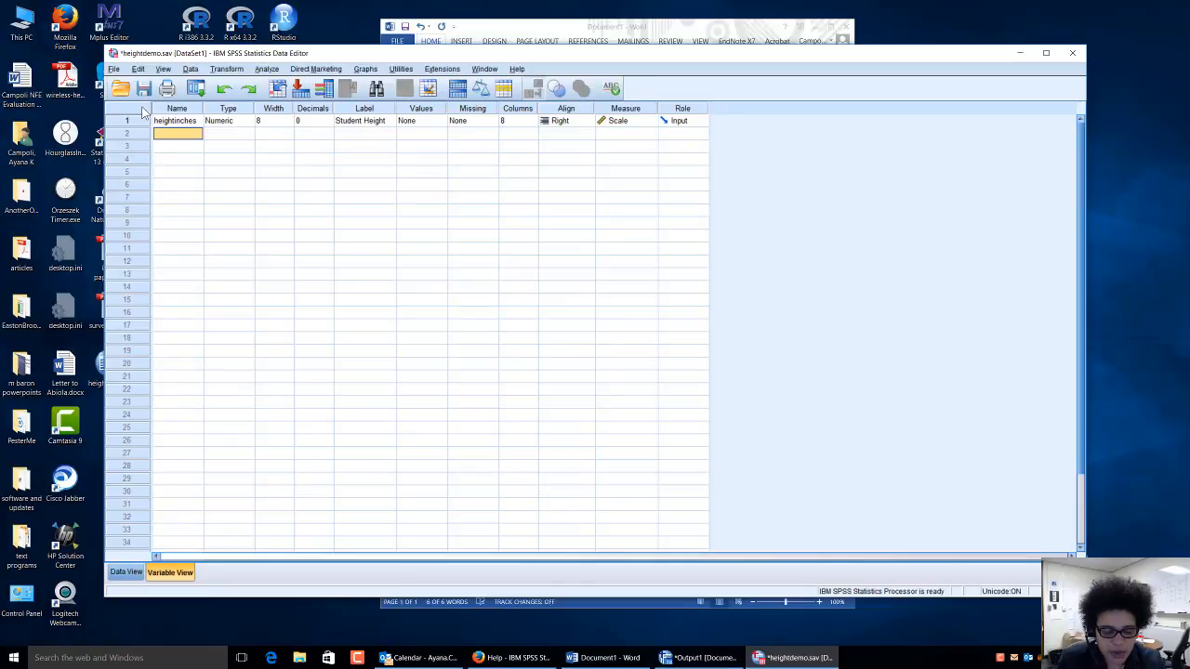
type("gender")
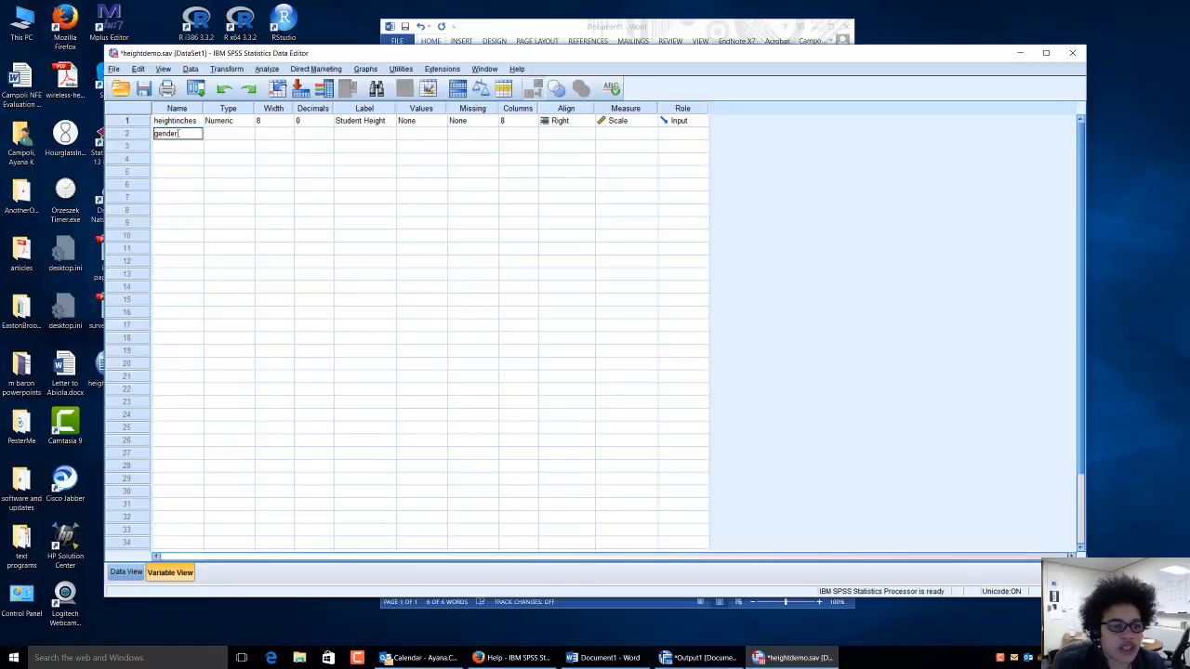
Set the gender variable's type to String
left_click(230, 136)
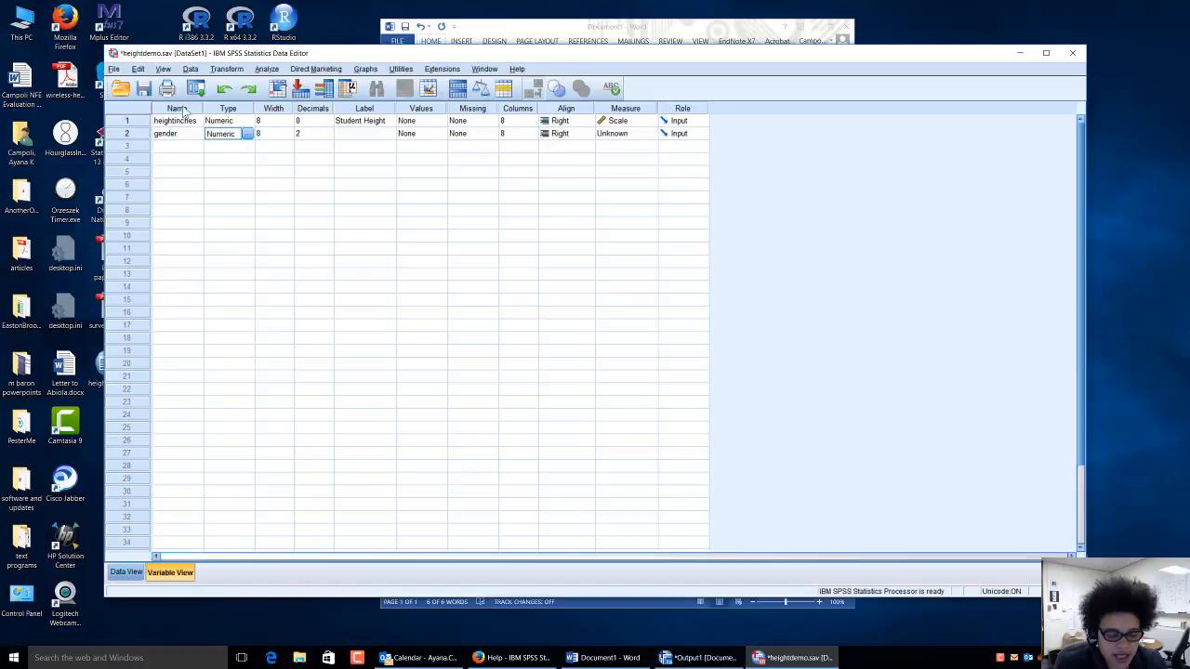
left_click(248, 134)
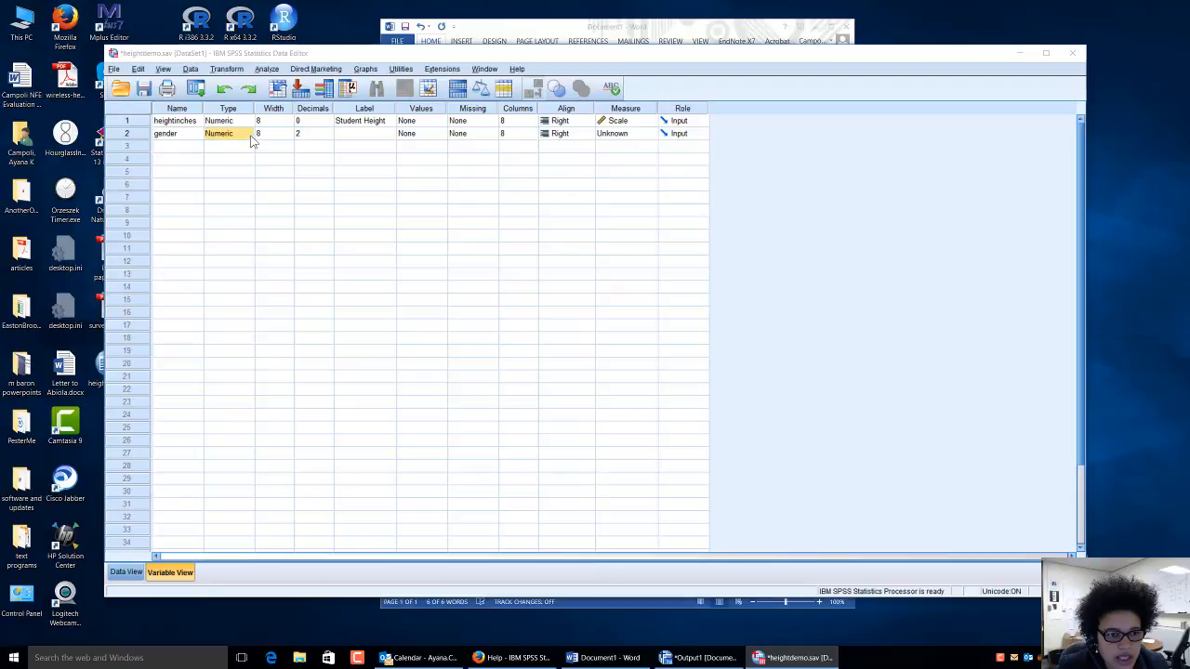
left_click(471, 343)
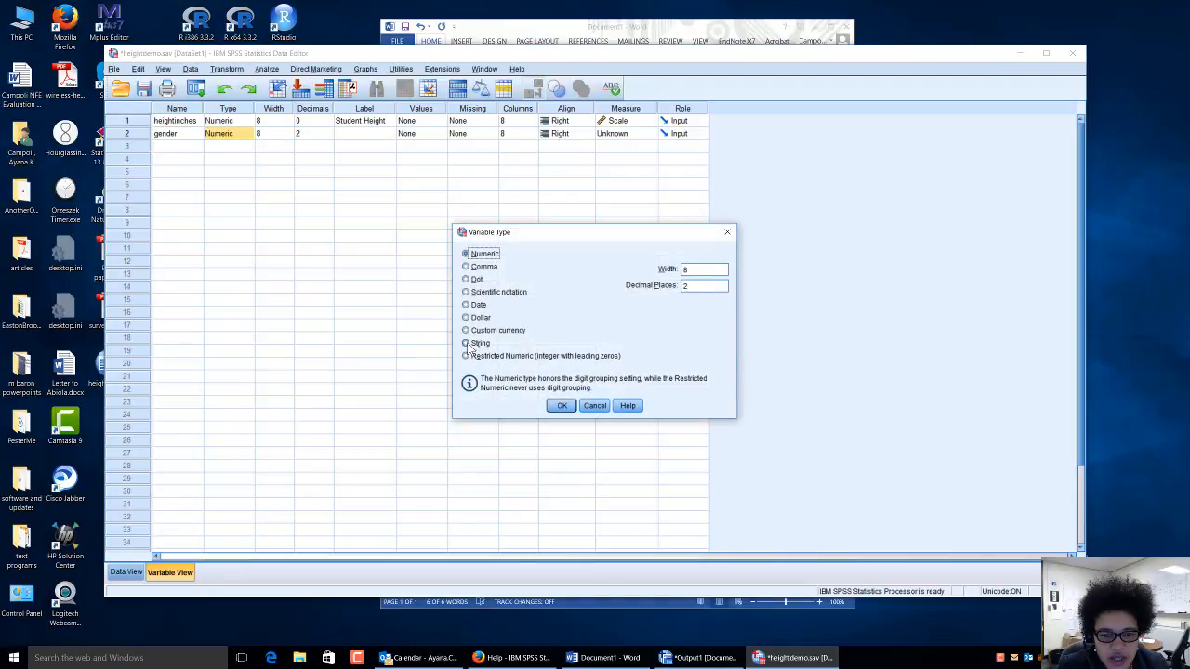
left_click(561, 406)
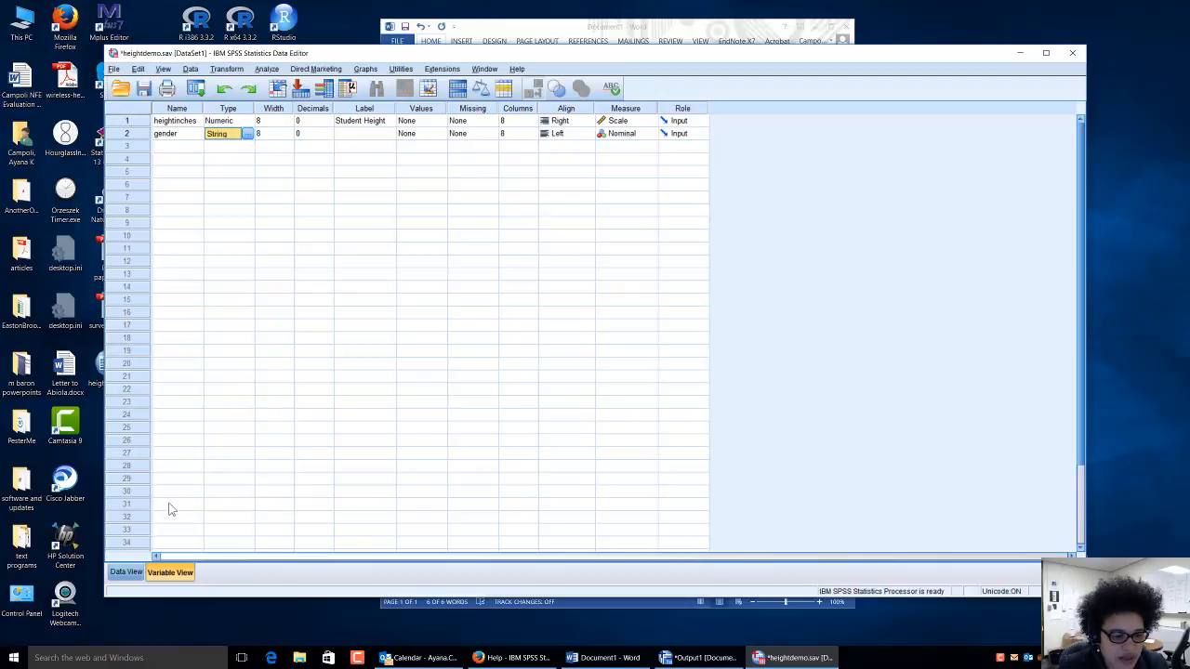
Fill in the gender values f, m, f, m, f for cases 1 to 5 in the data grid
left_click(128, 574)
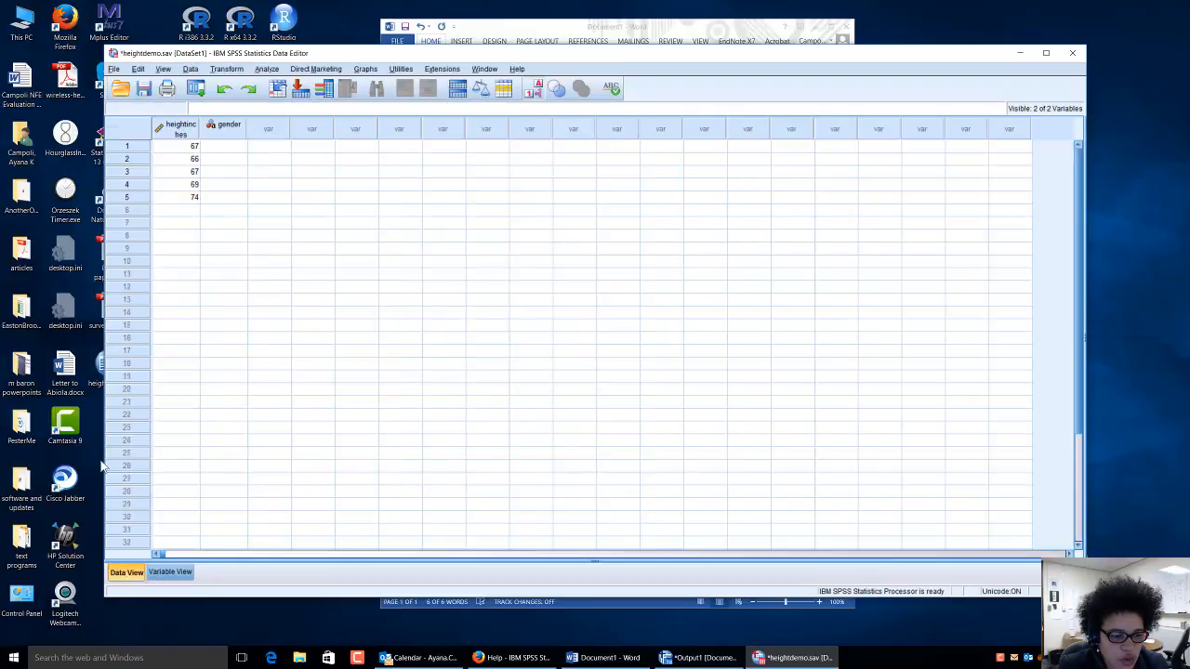
left_click(232, 146)
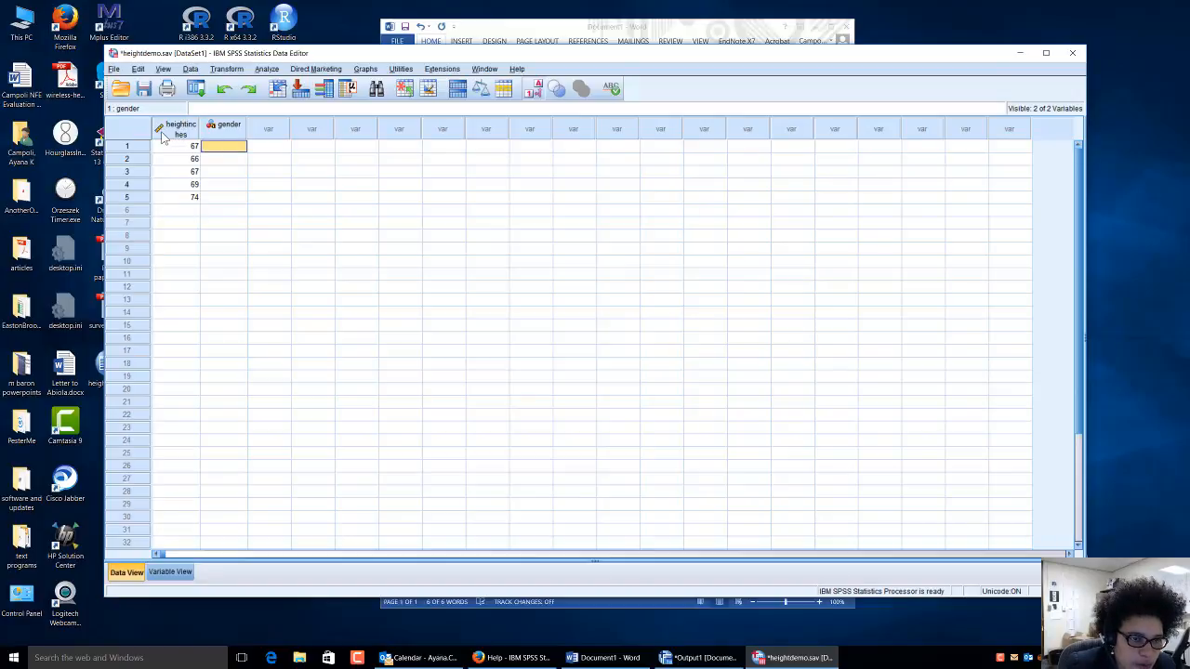
mouse_move(163, 137)
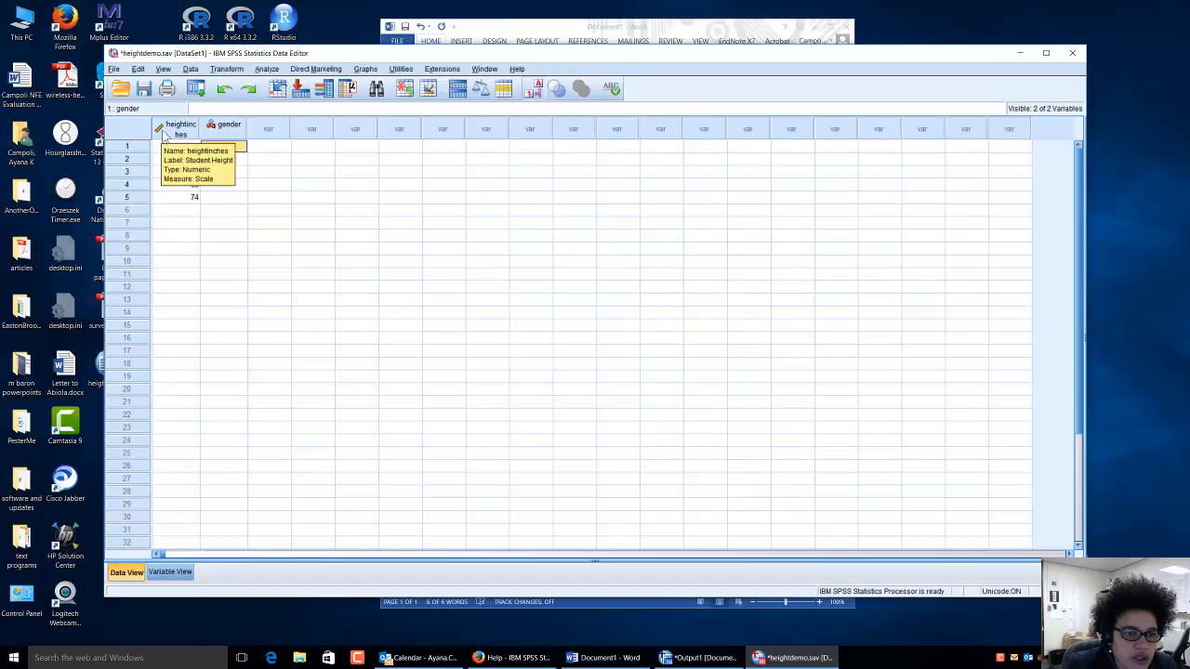
mouse_move(215, 130)
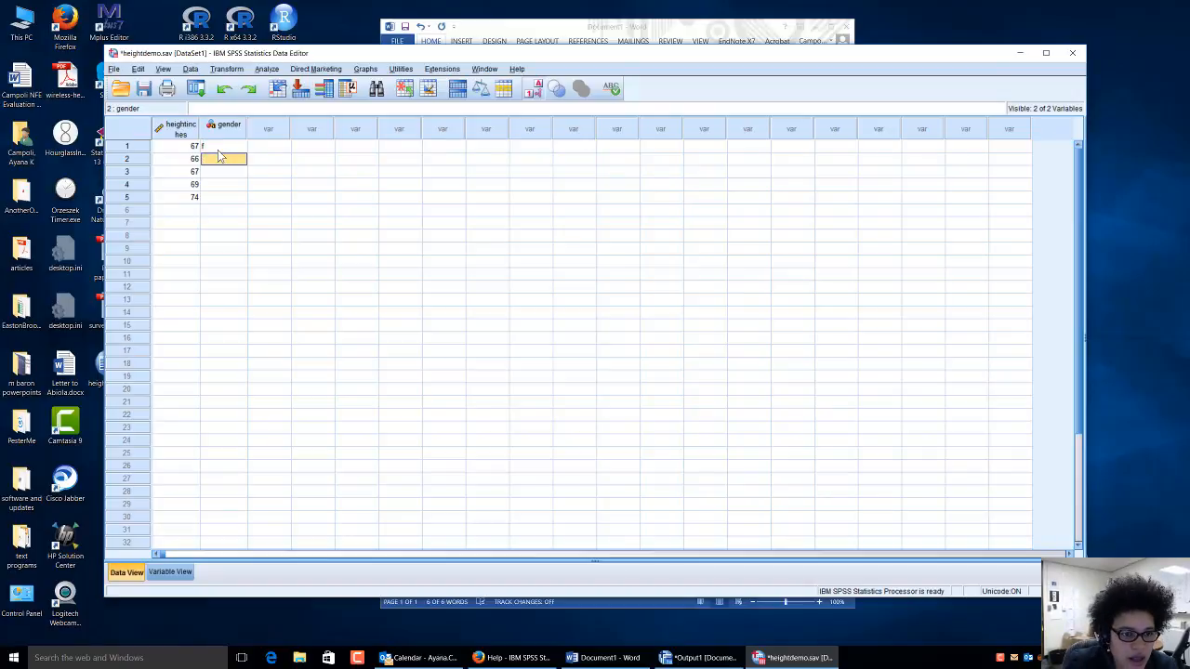
type("m")
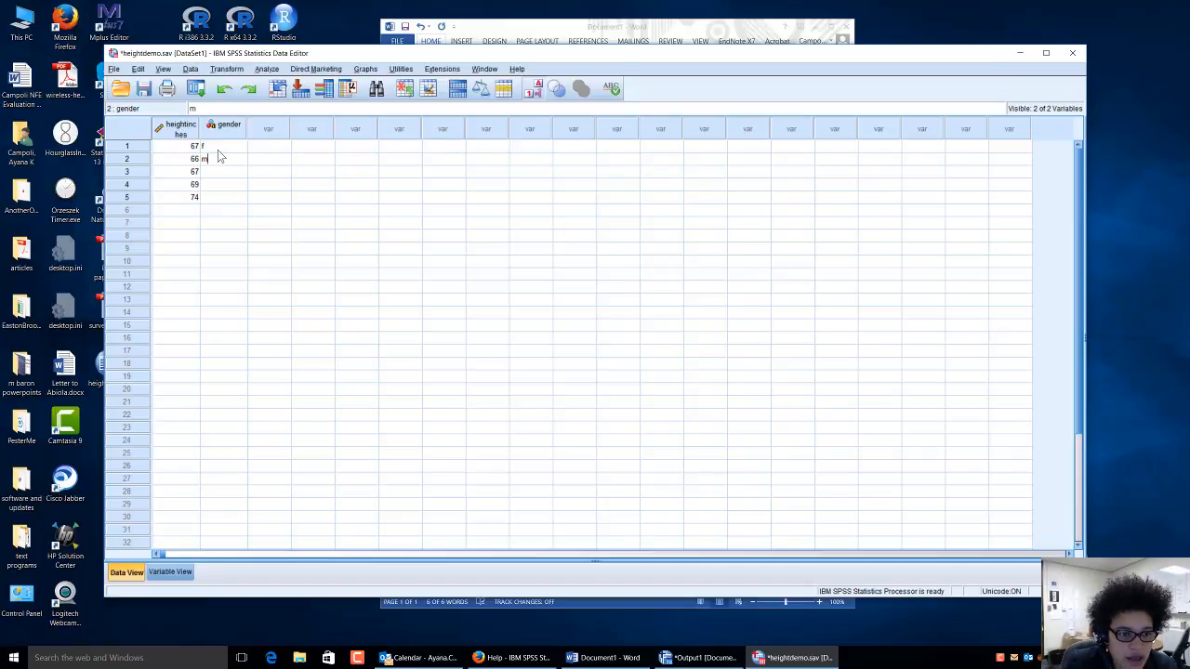
key("Return")
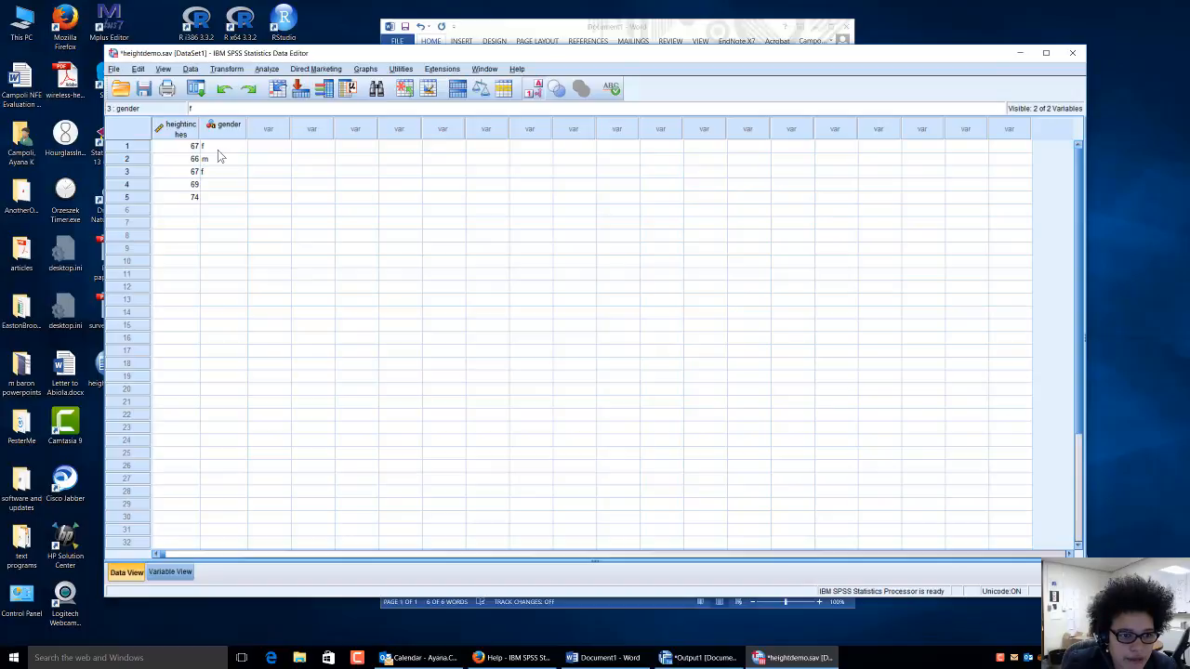
key("Return")
type("m")
key("Return")
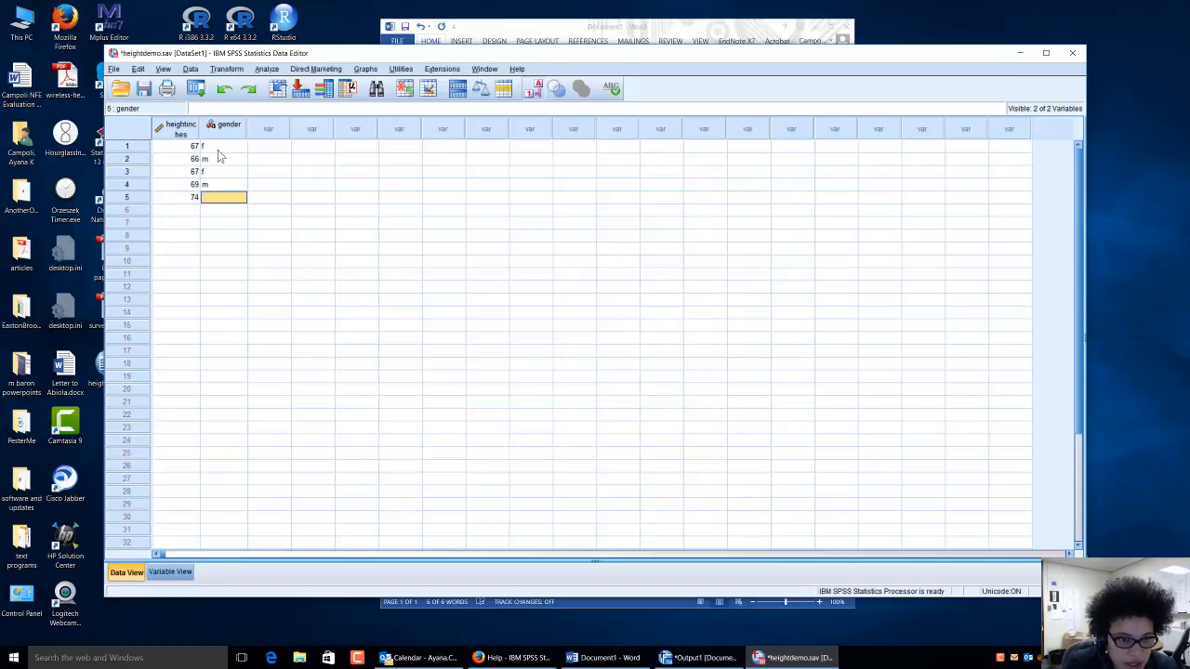
type("f")
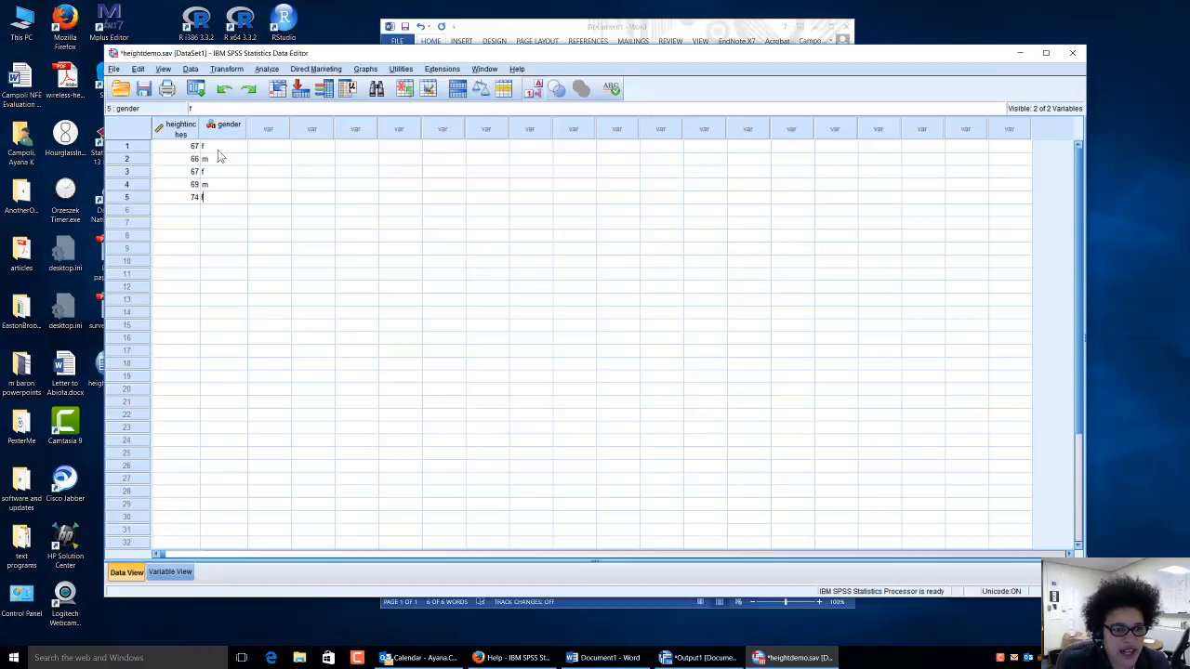
left_click(231, 213)
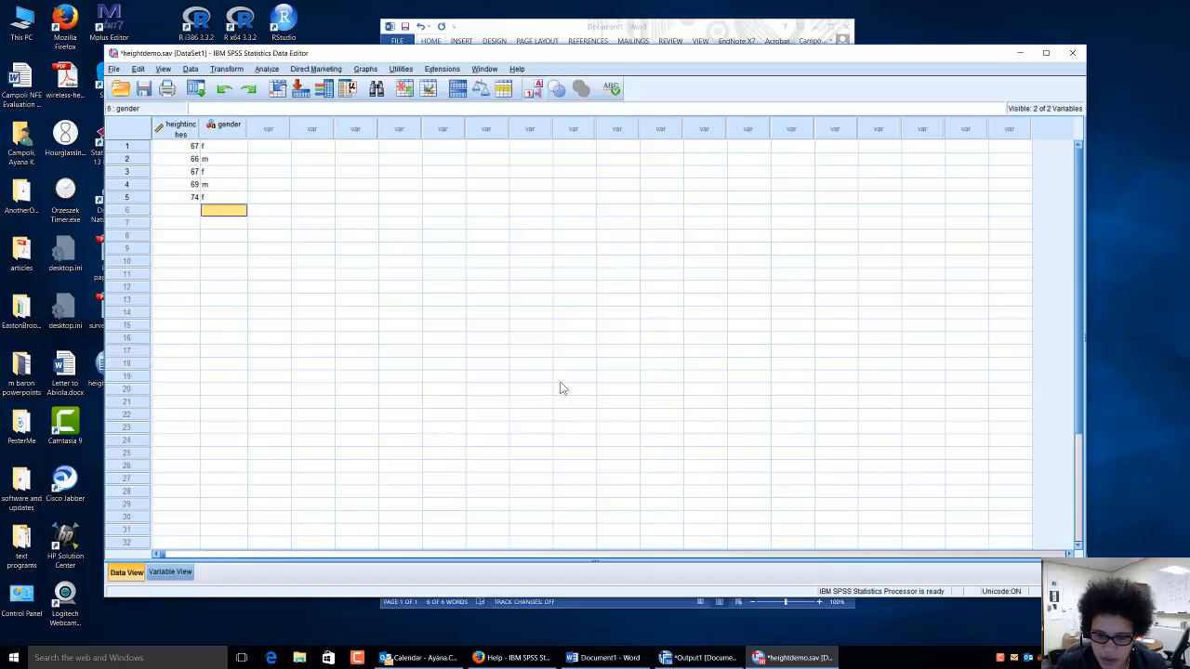
Bring up the output viewer and check which variables the Descriptives analysis offers, without running it
left_click(706, 660)
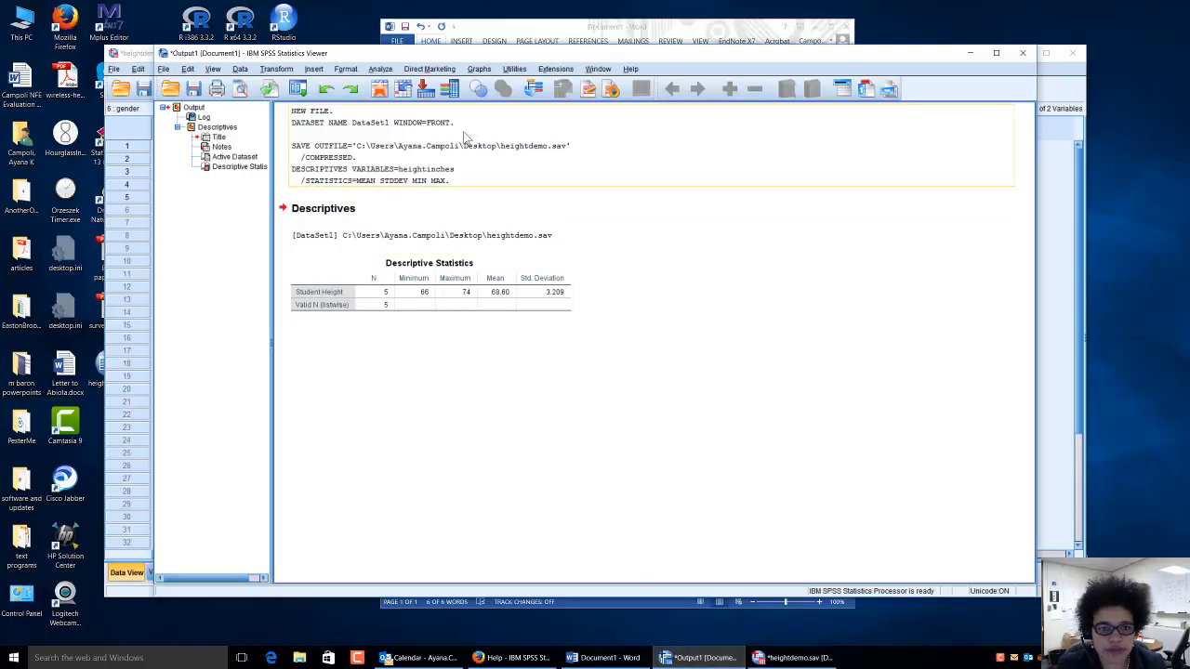
left_click(381, 69)
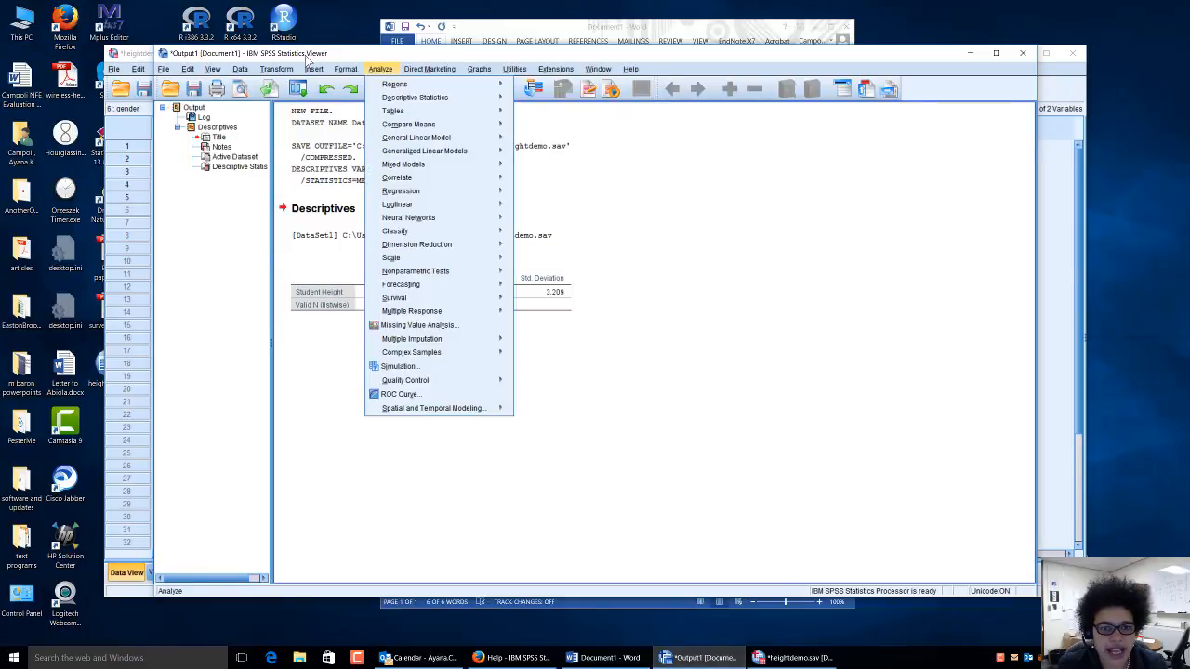
mouse_move(410, 100)
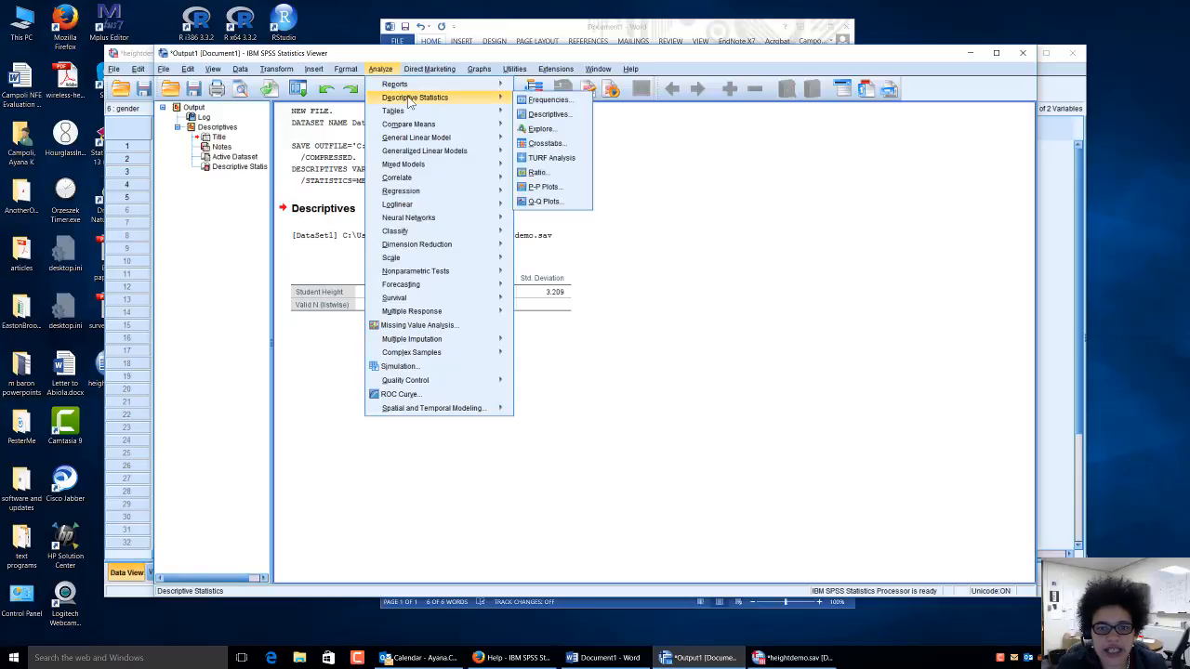
left_click(551, 114)
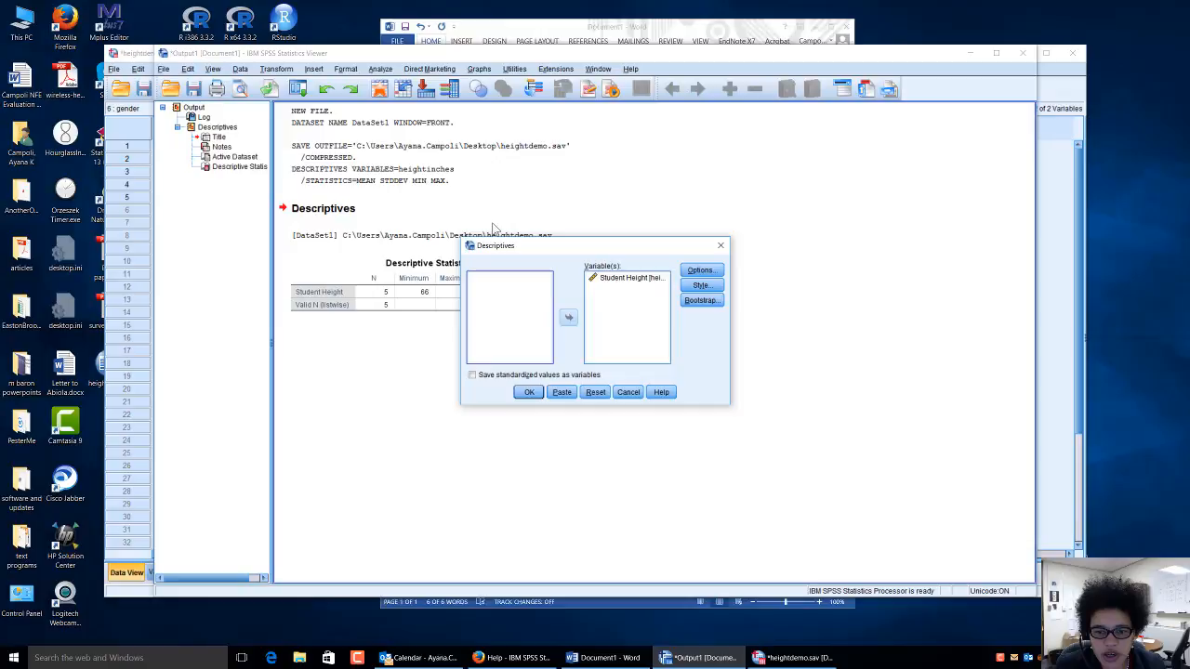
left_click(619, 281)
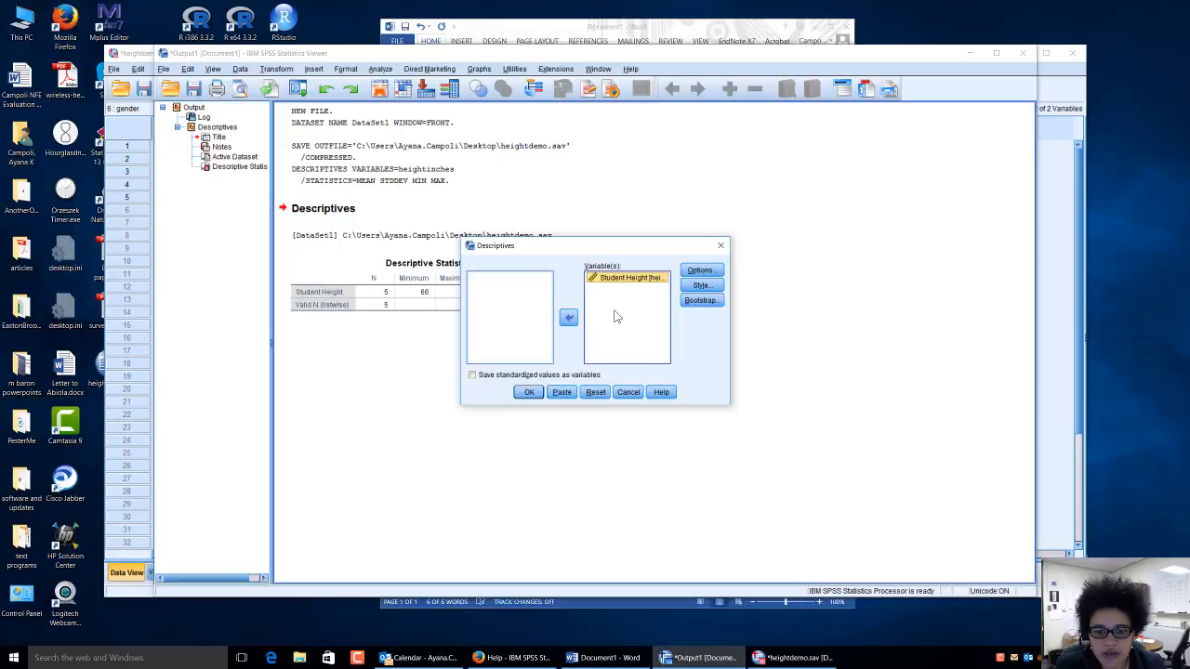
left_click(628, 392)
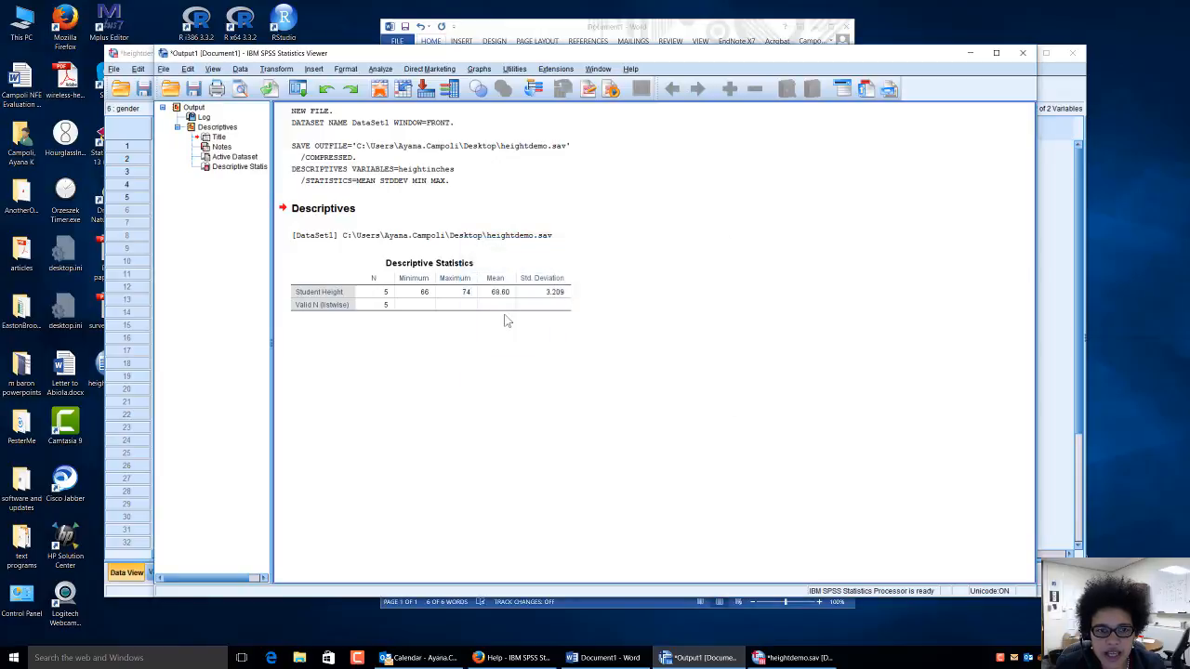
Run a Frequencies analysis on Student Height and gender with frequency tables displayed
left_click(380, 71)
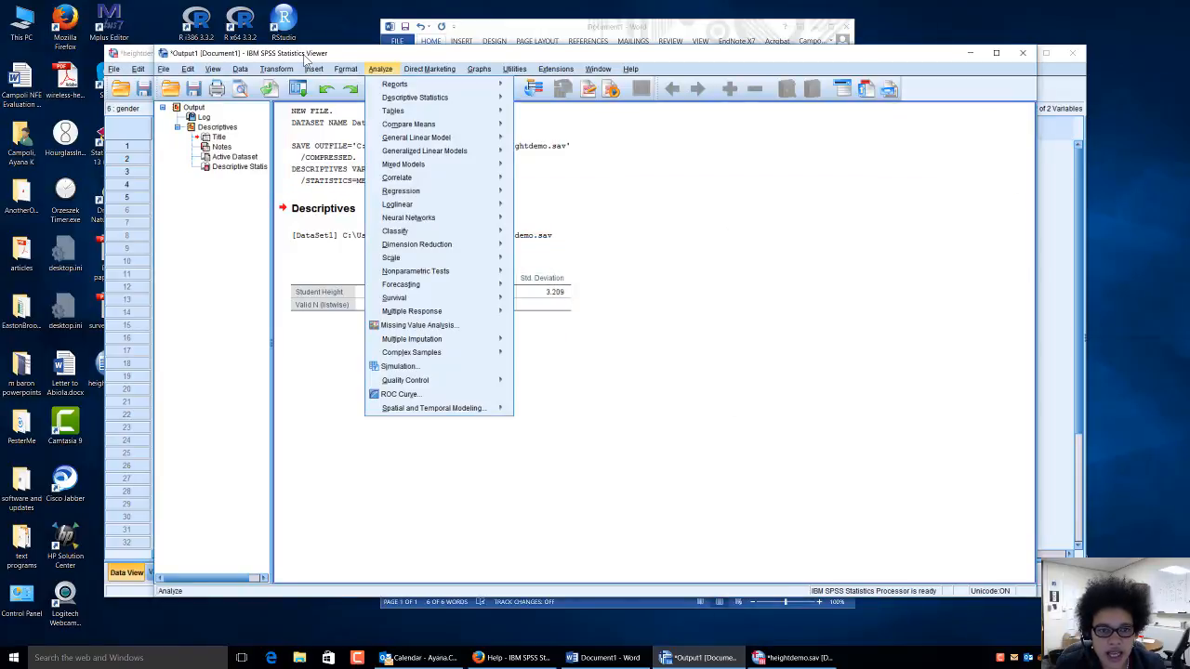
mouse_move(394, 84)
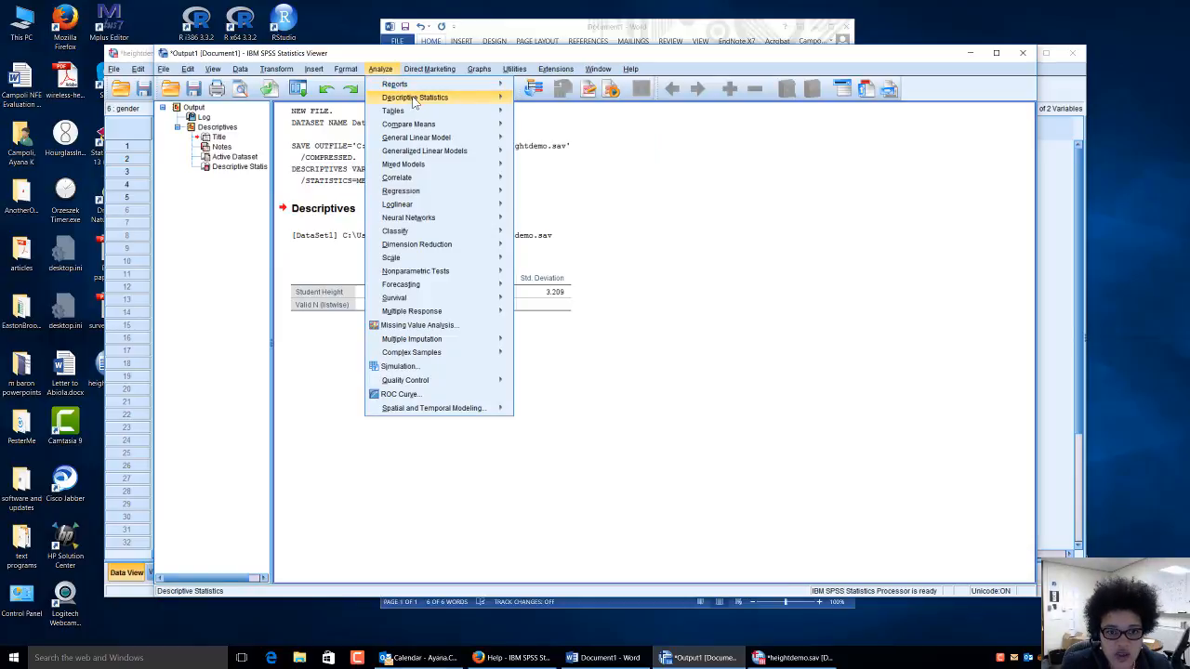
left_click(548, 101)
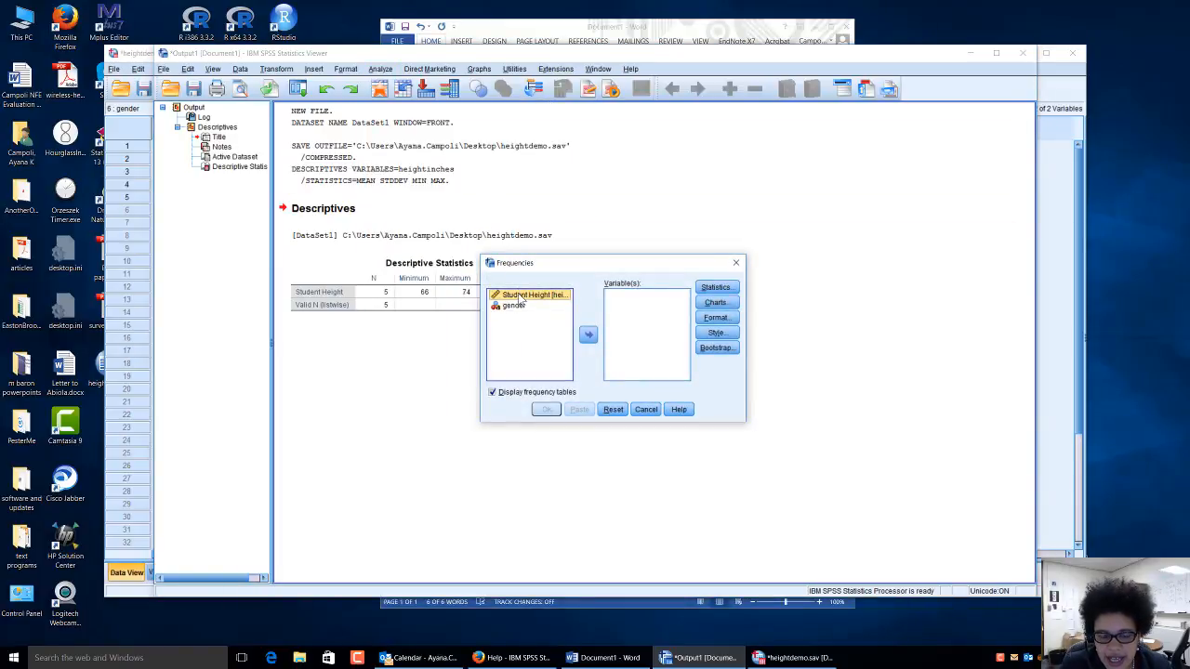
left_click(587, 337)
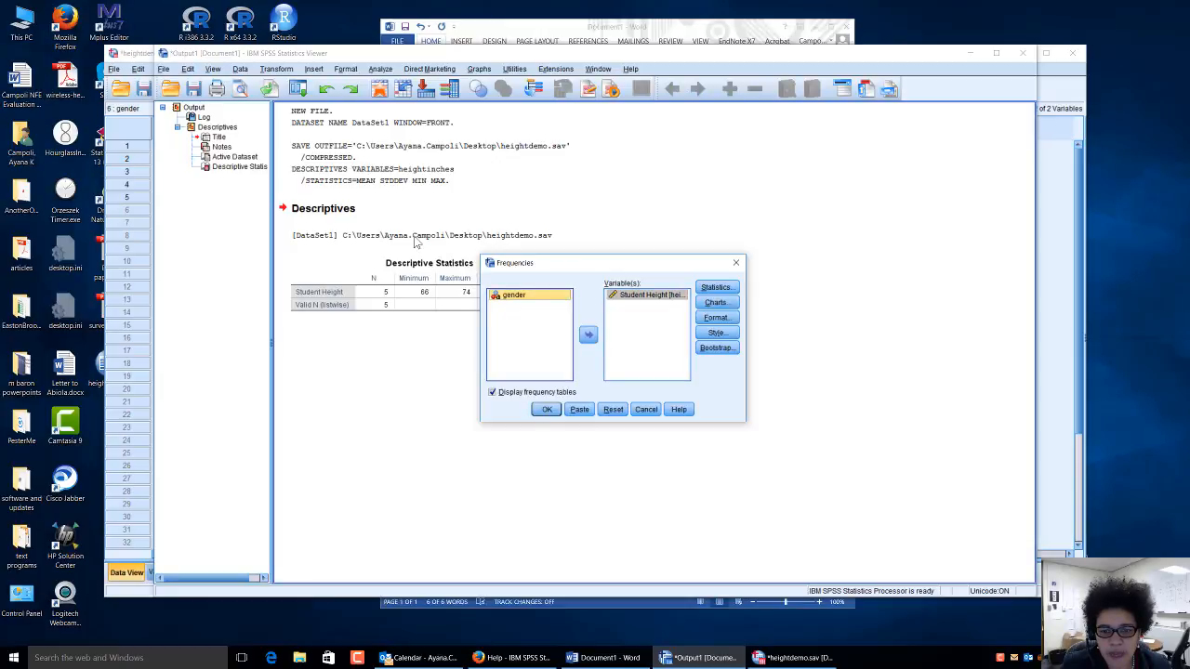
left_click(587, 336)
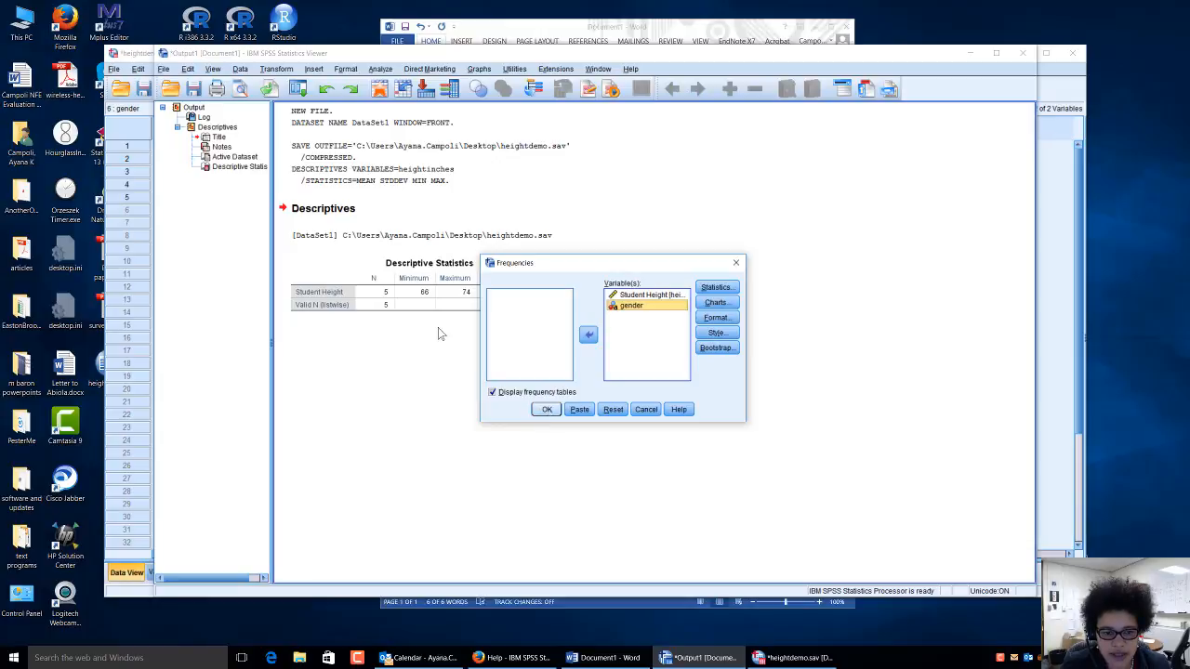
left_click(547, 409)
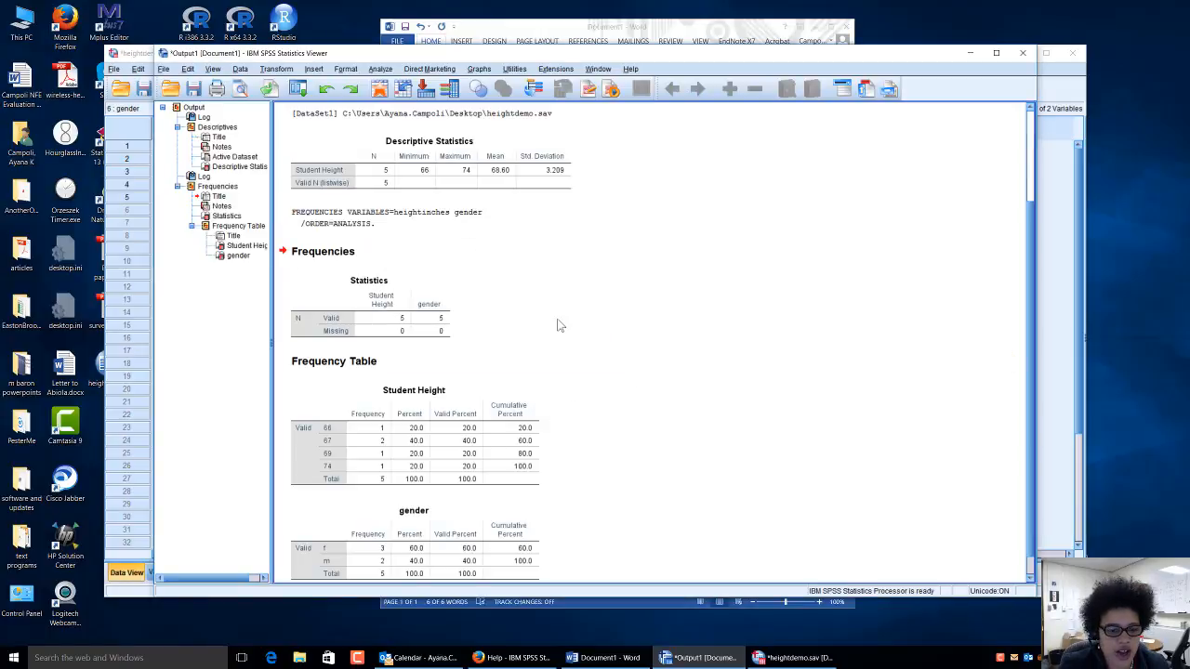
Run a Compare Means analysis using Means, with Student Height as the dependent variable and gender as the independent variable
scroll(510, 301, "down", 1)
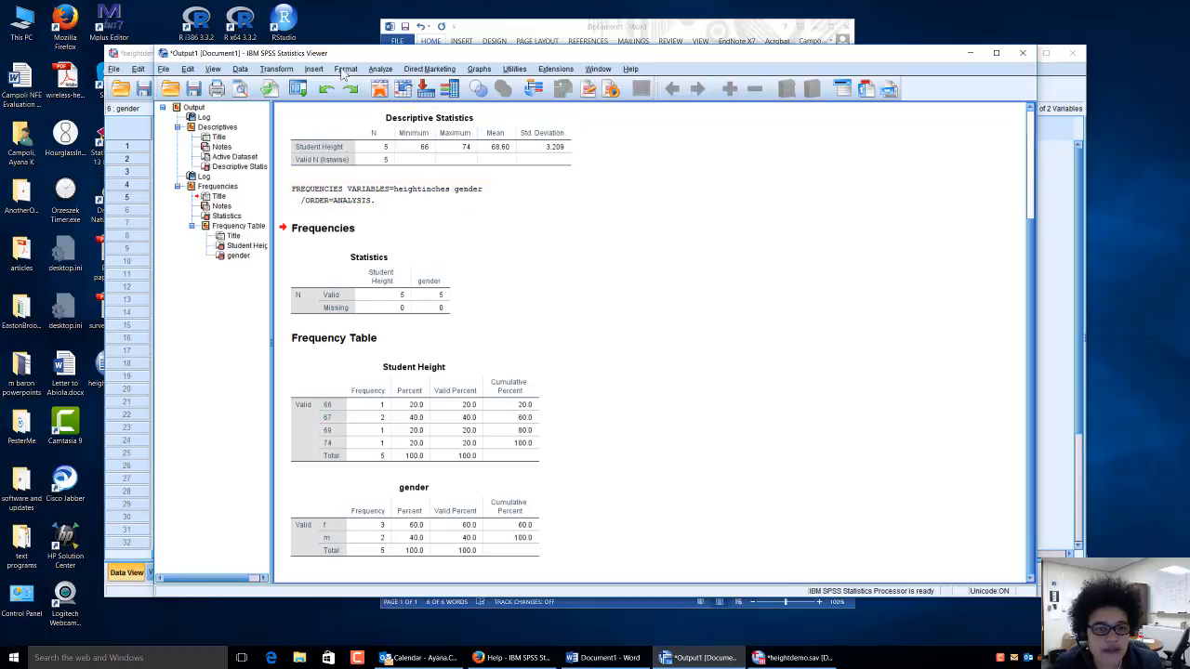
left_click(379, 70)
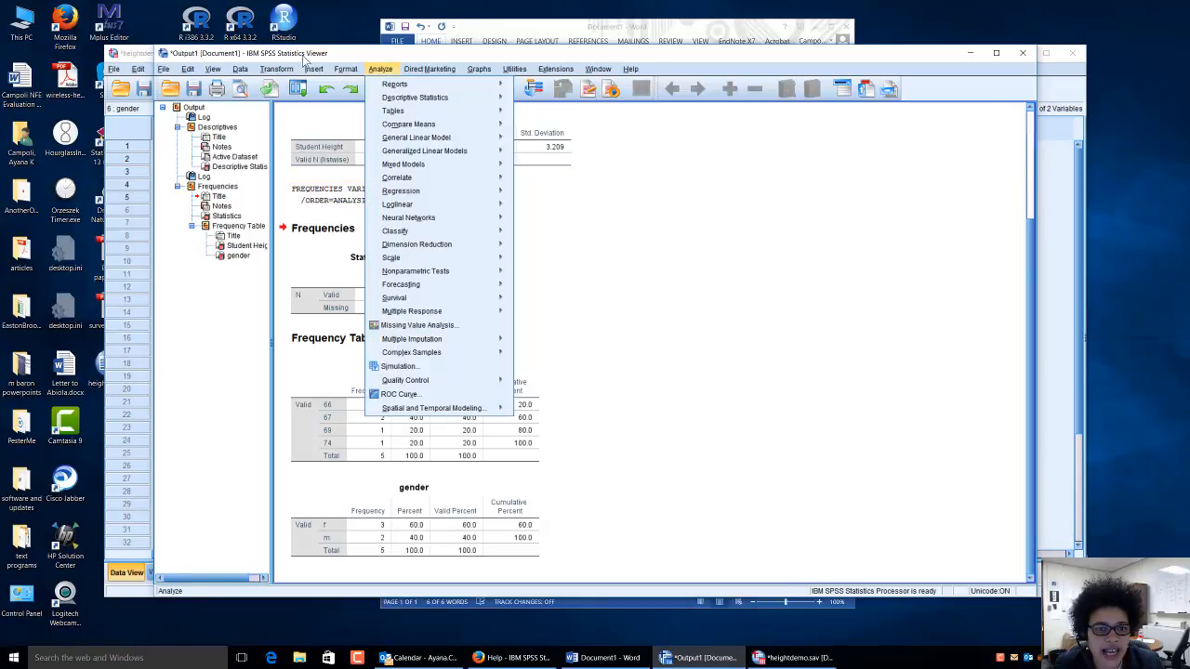
mouse_move(393, 113)
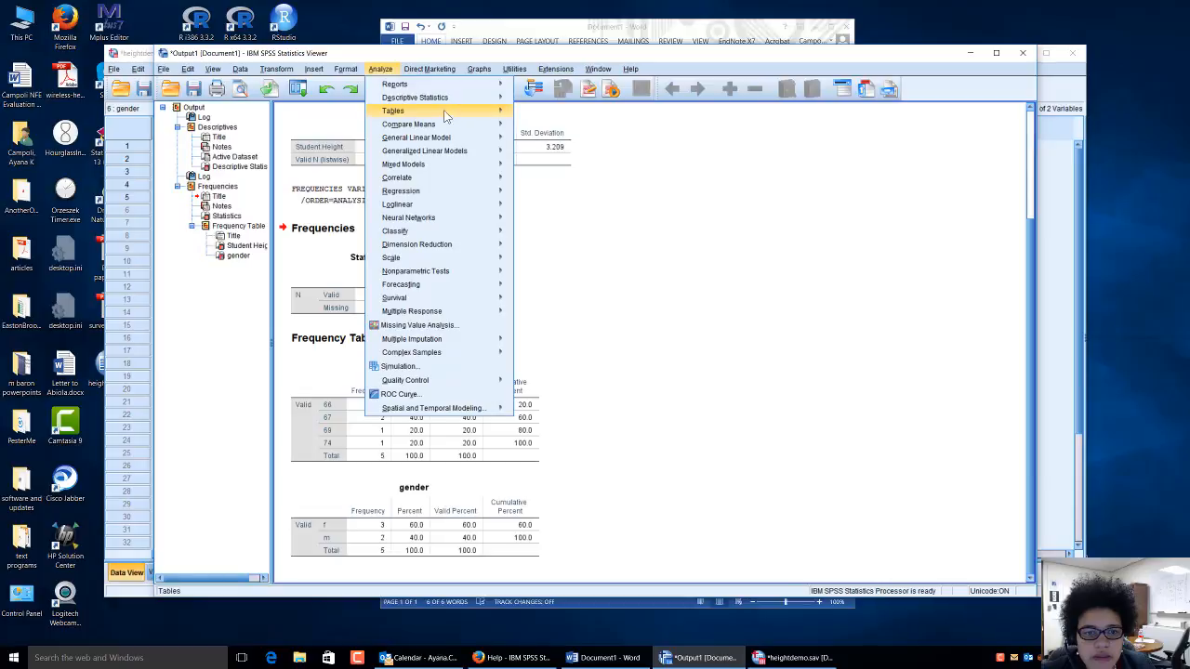
mouse_move(450, 129)
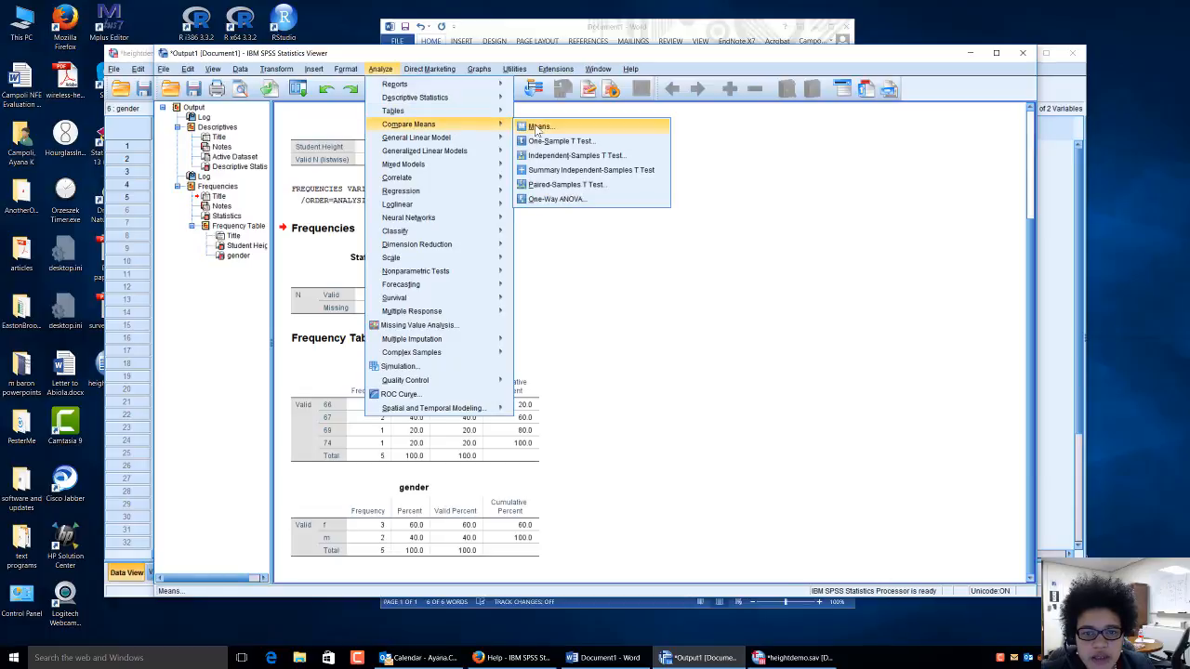
left_click(569, 126)
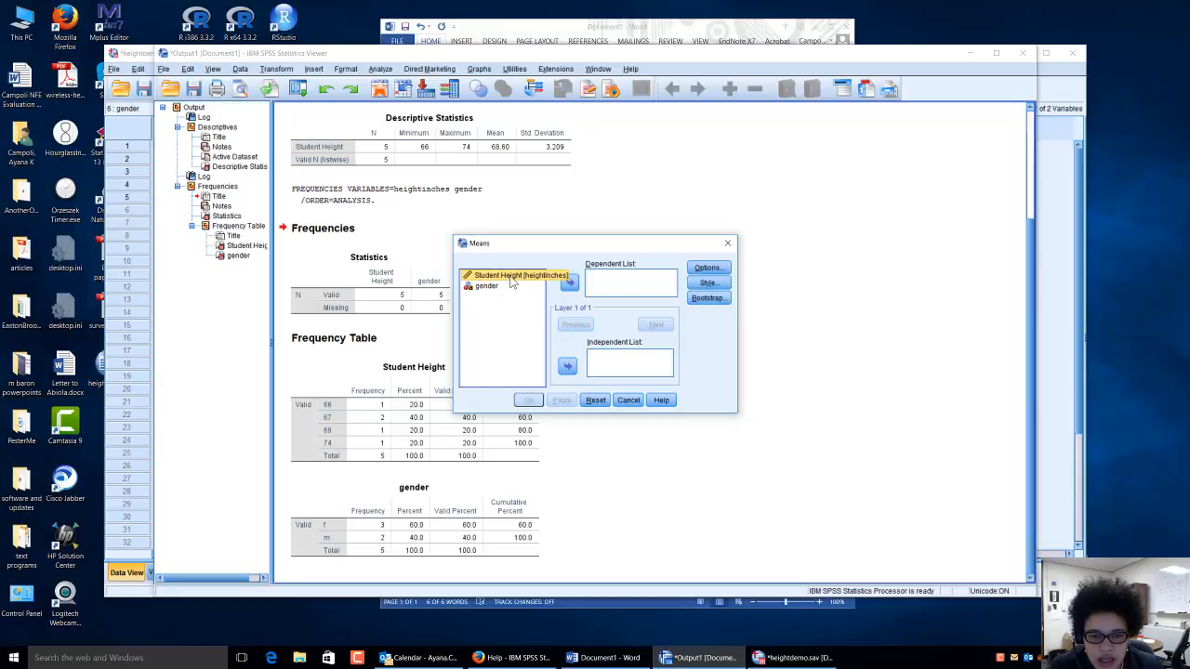
left_click(570, 283)
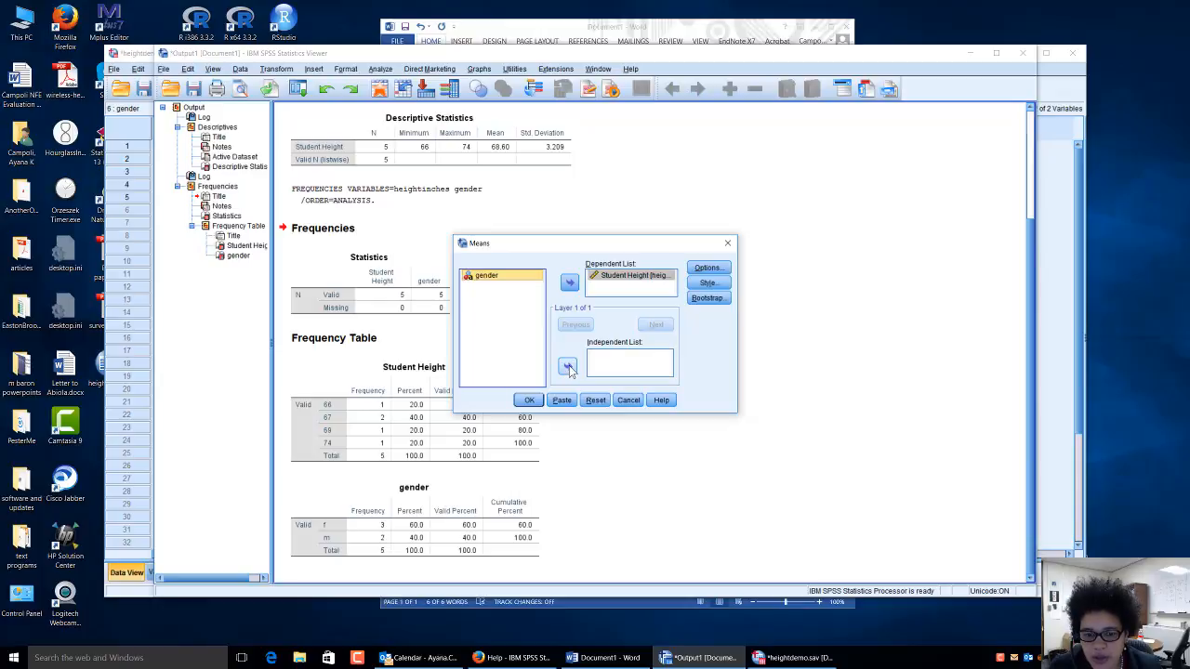
left_click(569, 368)
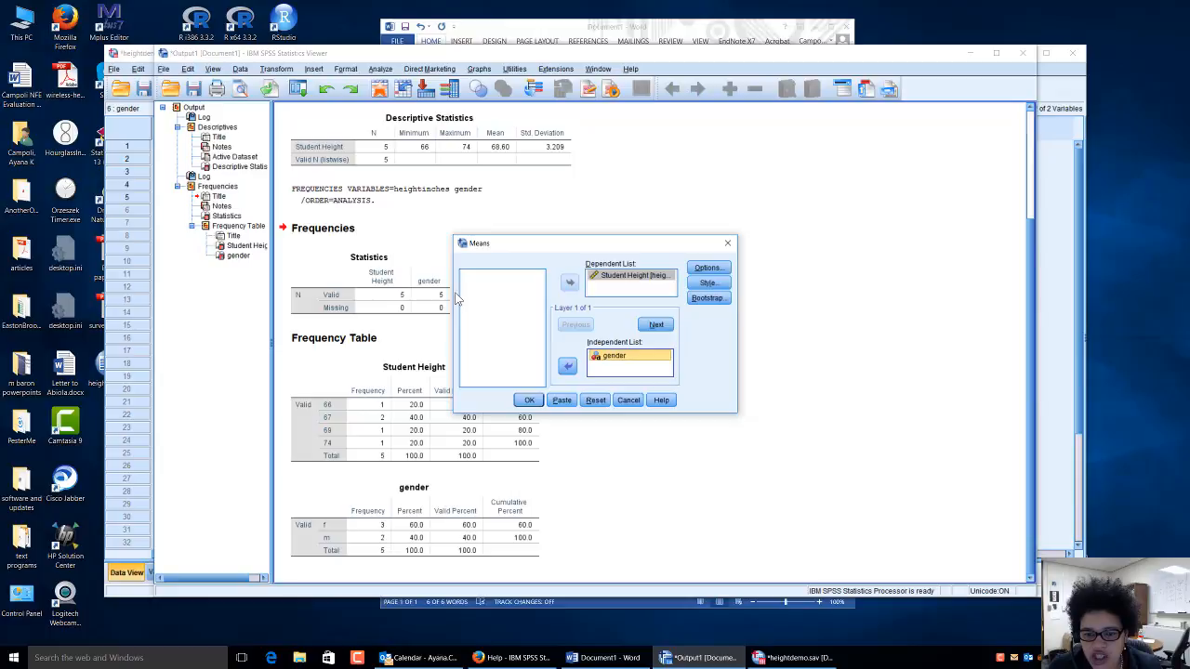
left_click(527, 401)
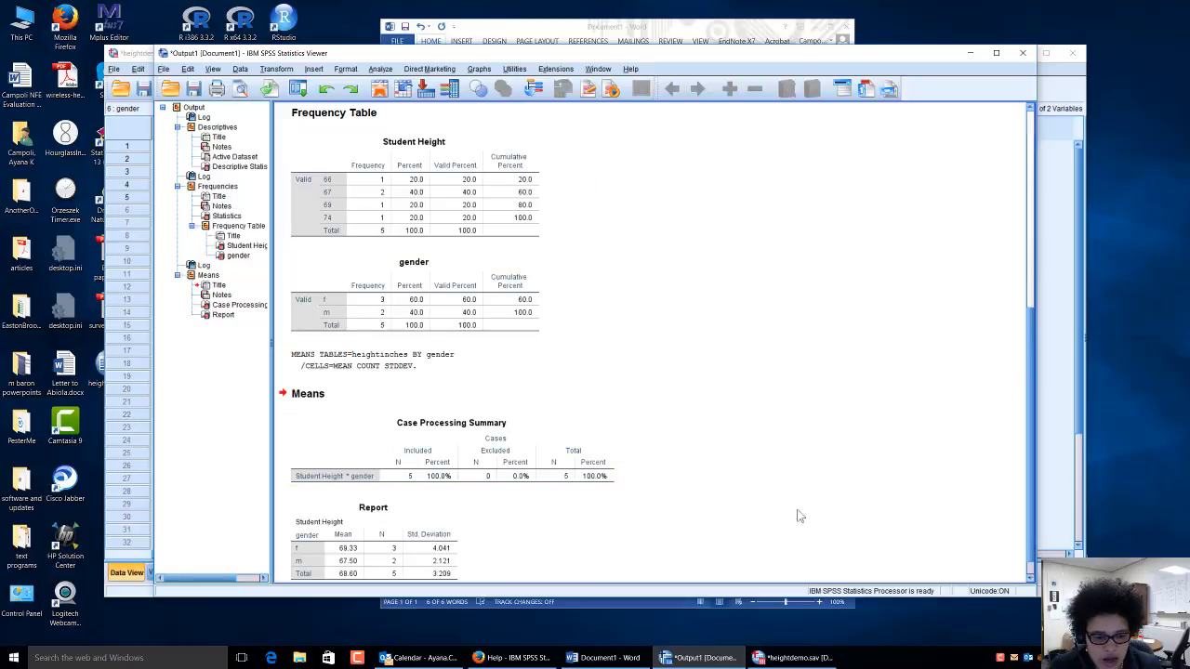